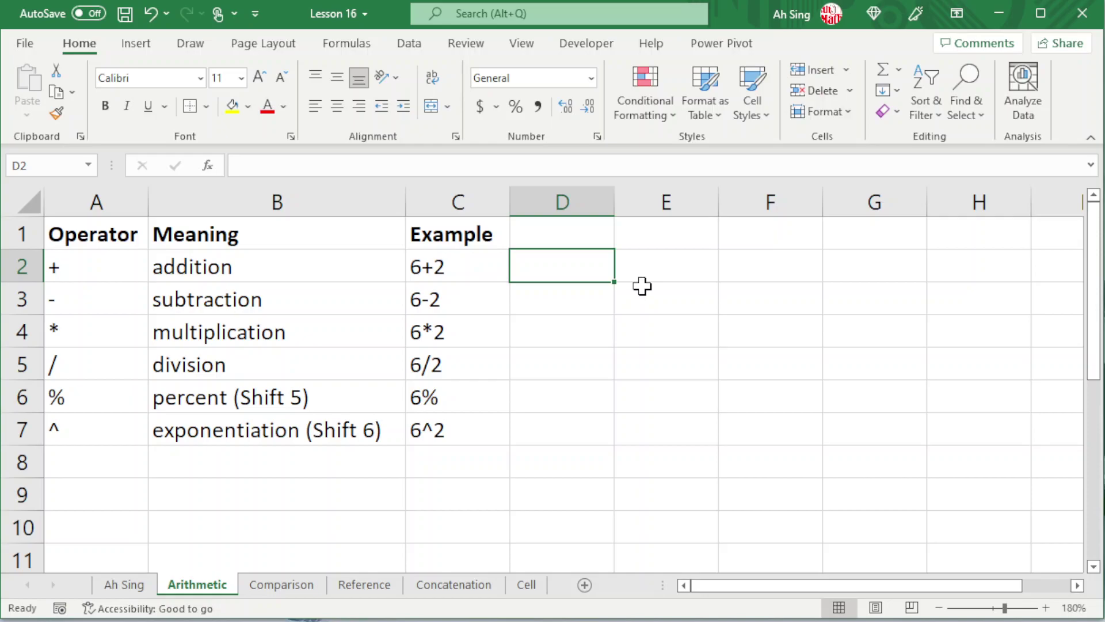
# Enter the formula =6+2 in cell D2 of the addition row
pyautogui.write('=')
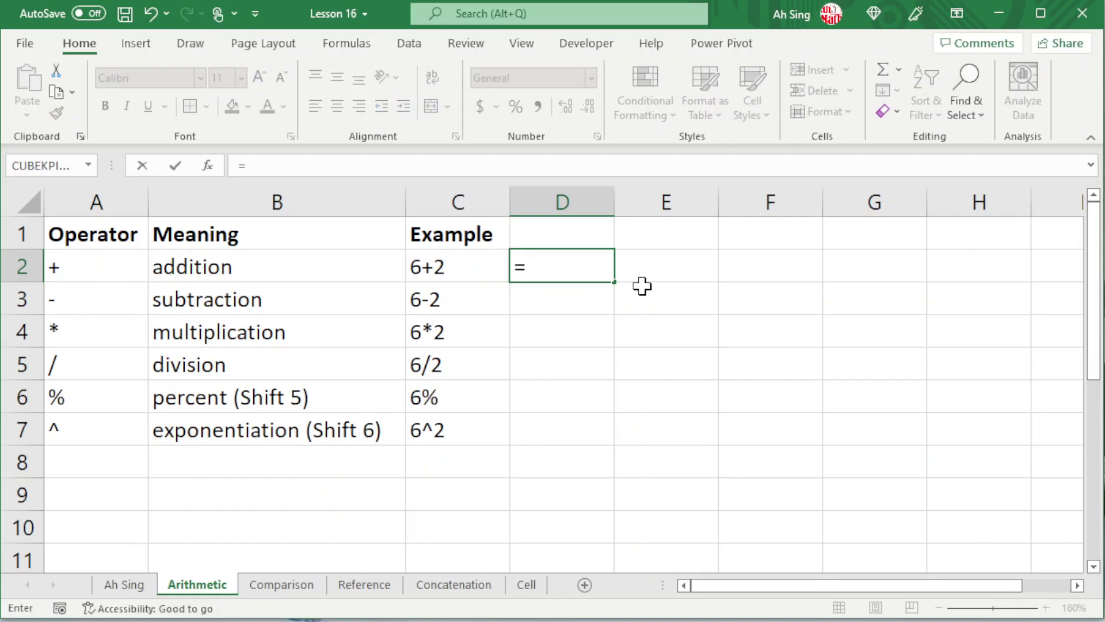
pyautogui.write('6+2')
pyautogui.press('Return')
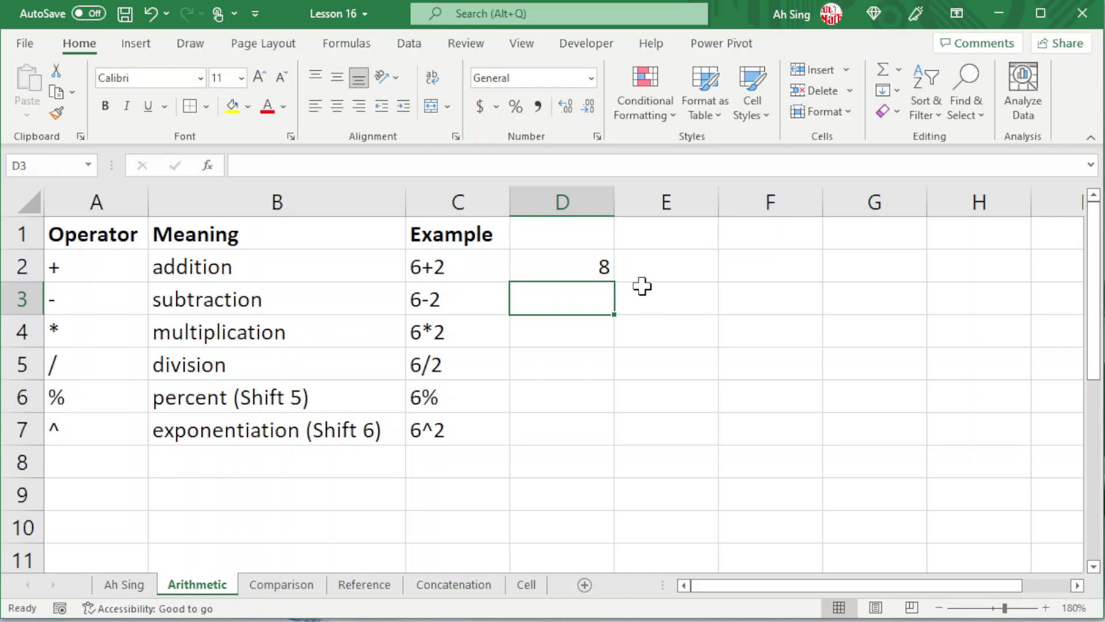
# Enter the addition as +6+2 in cell E2 and inspect how its formula is stored
pyautogui.click(661, 272)
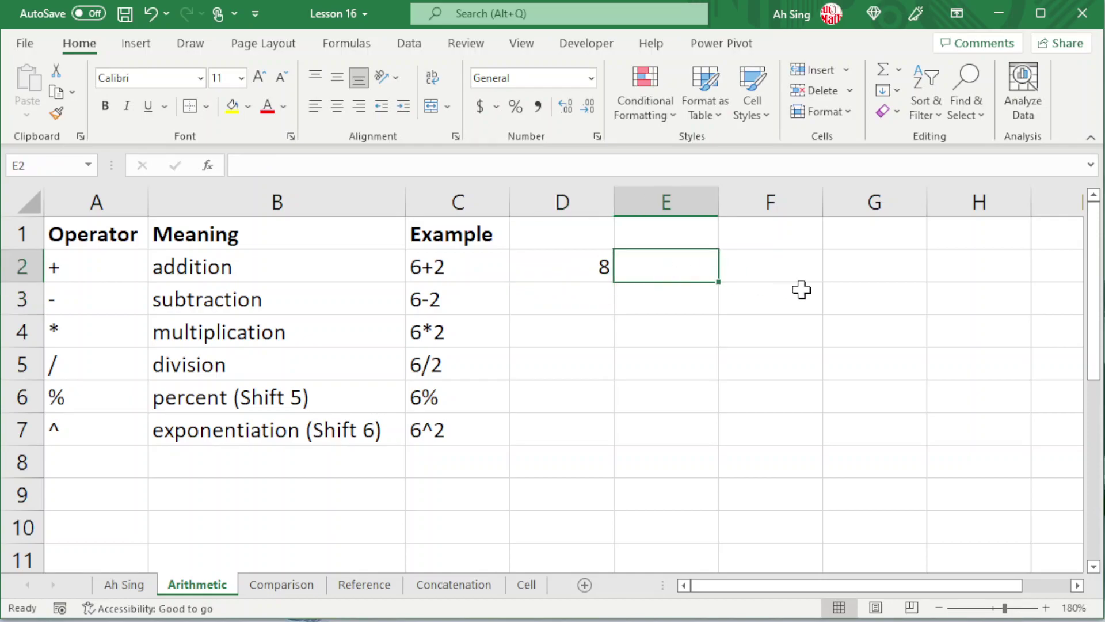
pyautogui.write('+')
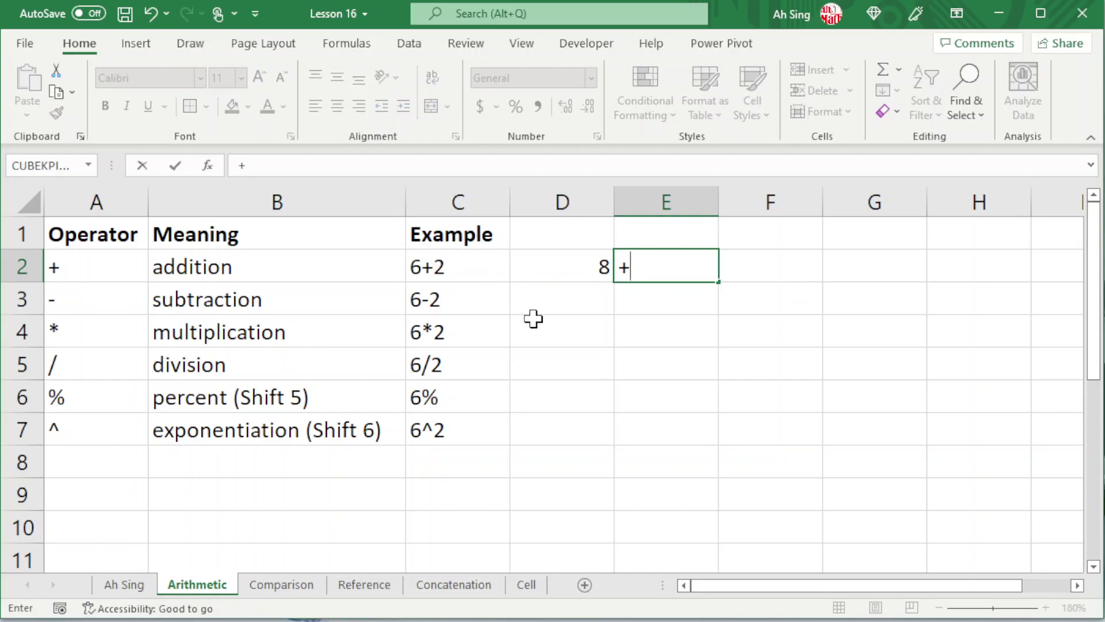
pyautogui.write('6+2')
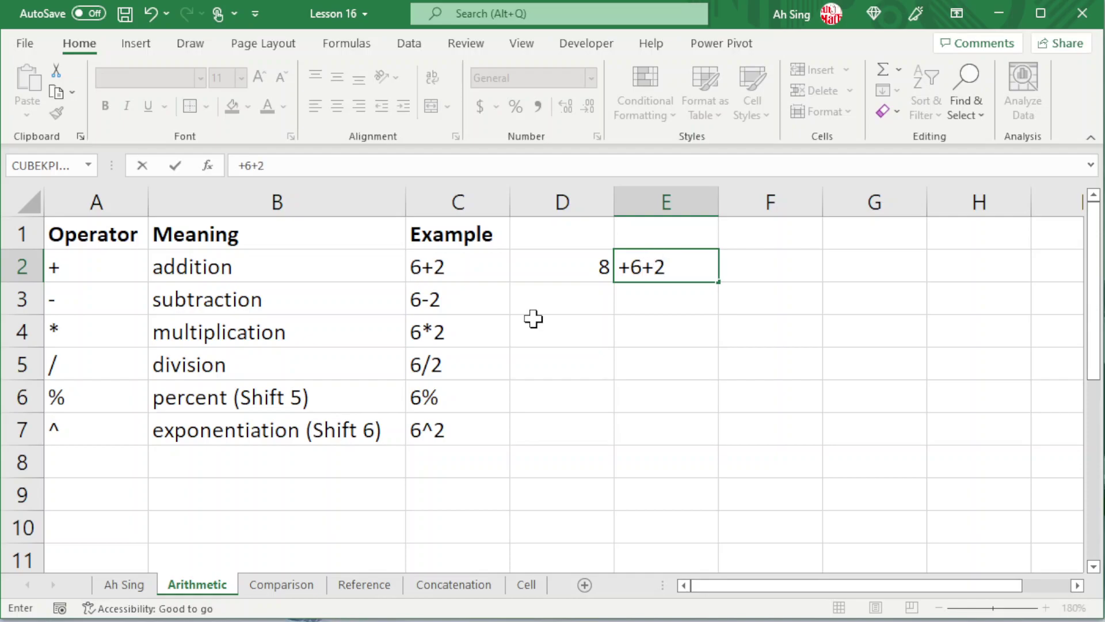
pyautogui.press('Return')
pyautogui.click(647, 269)
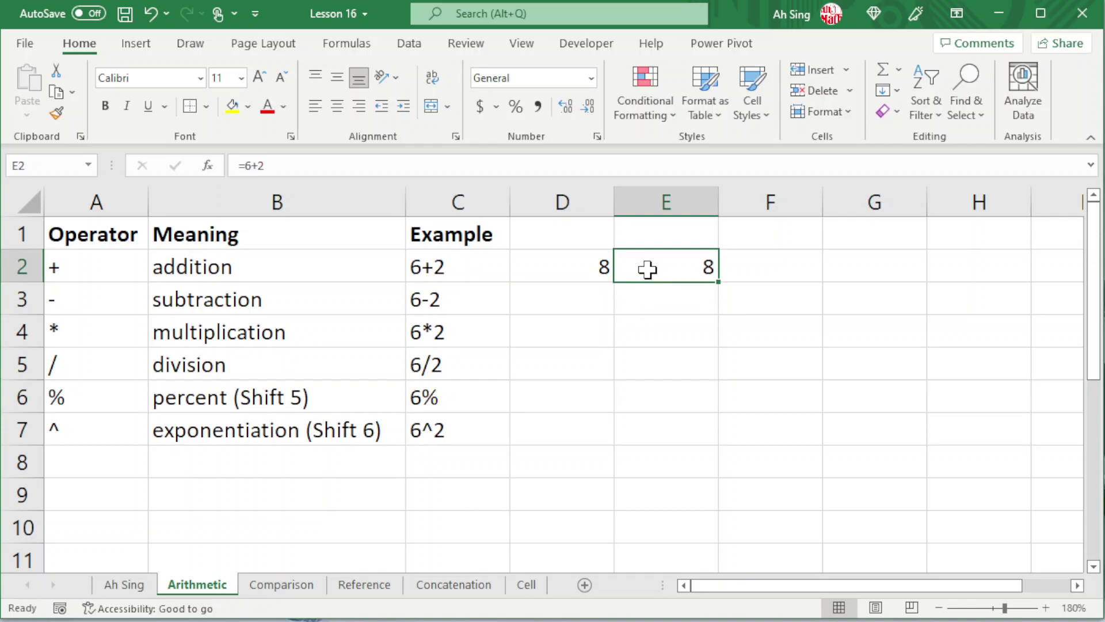
pyautogui.click(251, 165)
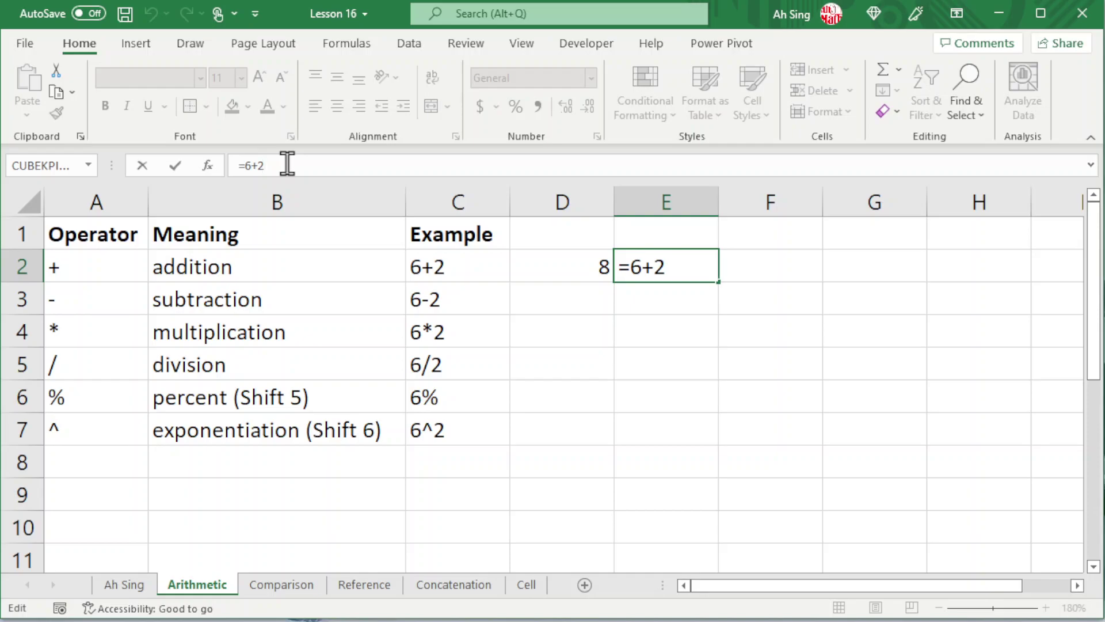
pyautogui.moveTo(246, 163); pyautogui.dragTo(237, 163)
pyautogui.press('Tab')
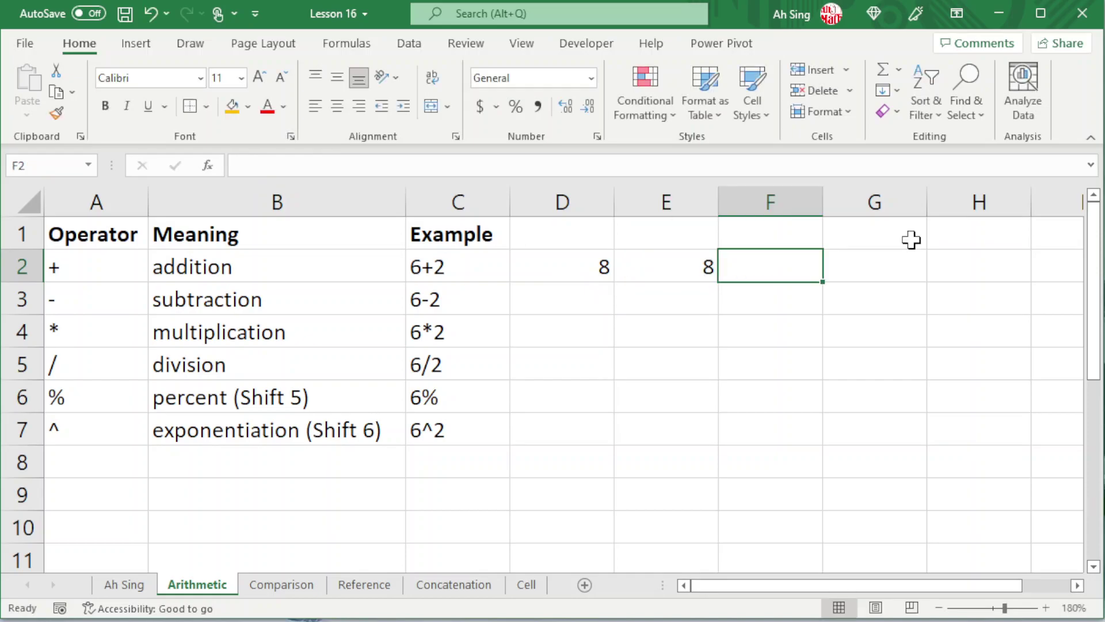
# Try adding the quoted numbers with ="6"+"2" in cell F2 and clear the cell again
pyautogui.write('="6"')
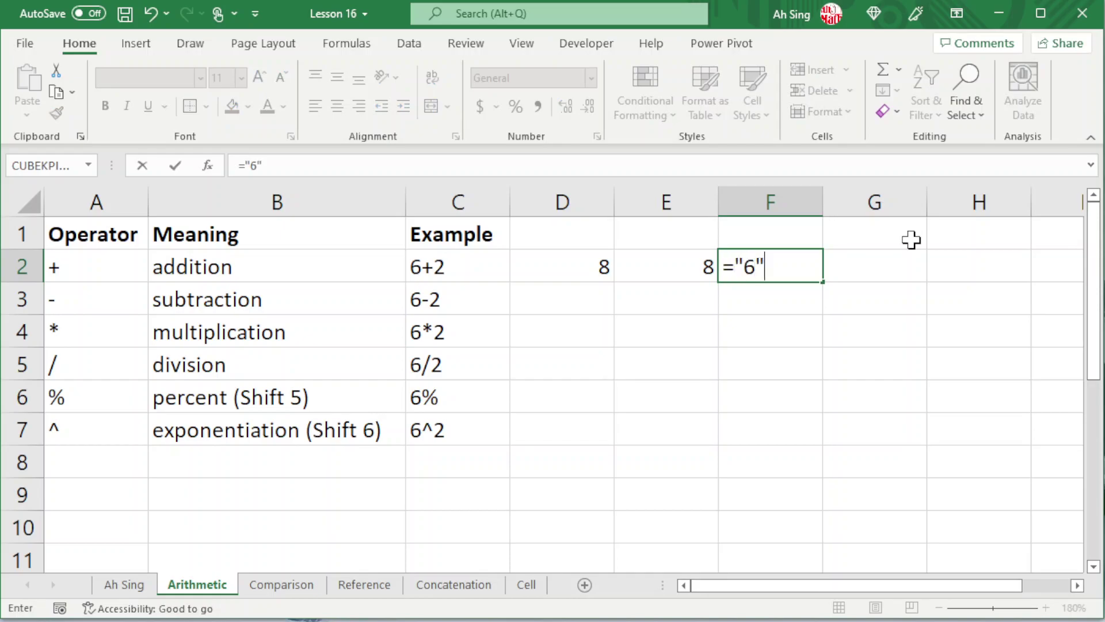
pyautogui.write('+"2"')
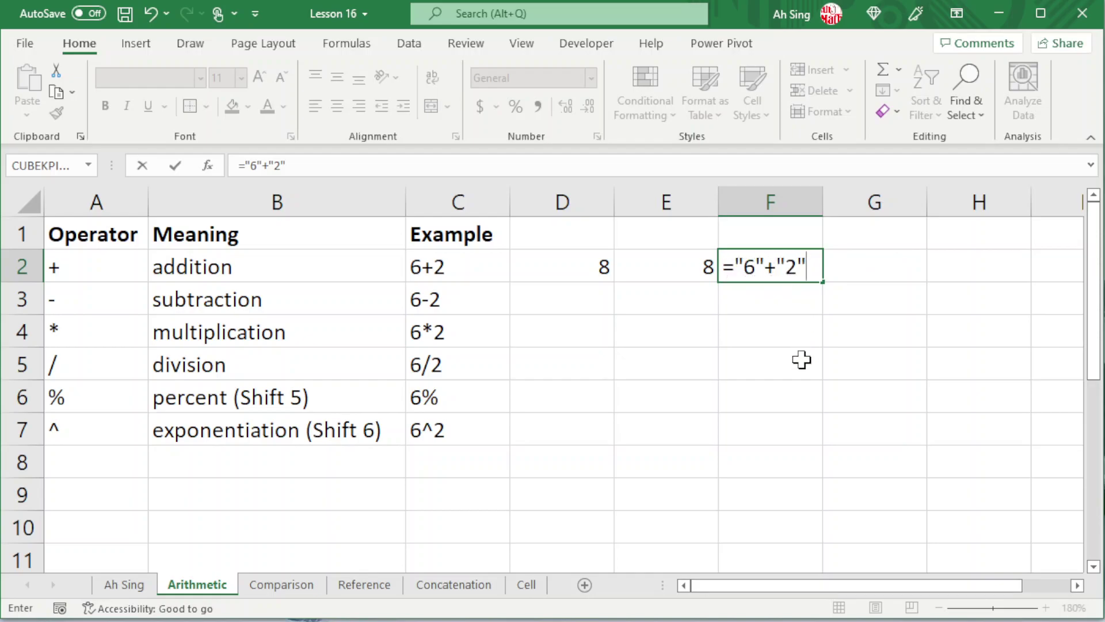
pyautogui.press('Return')
pyautogui.click(771, 269)
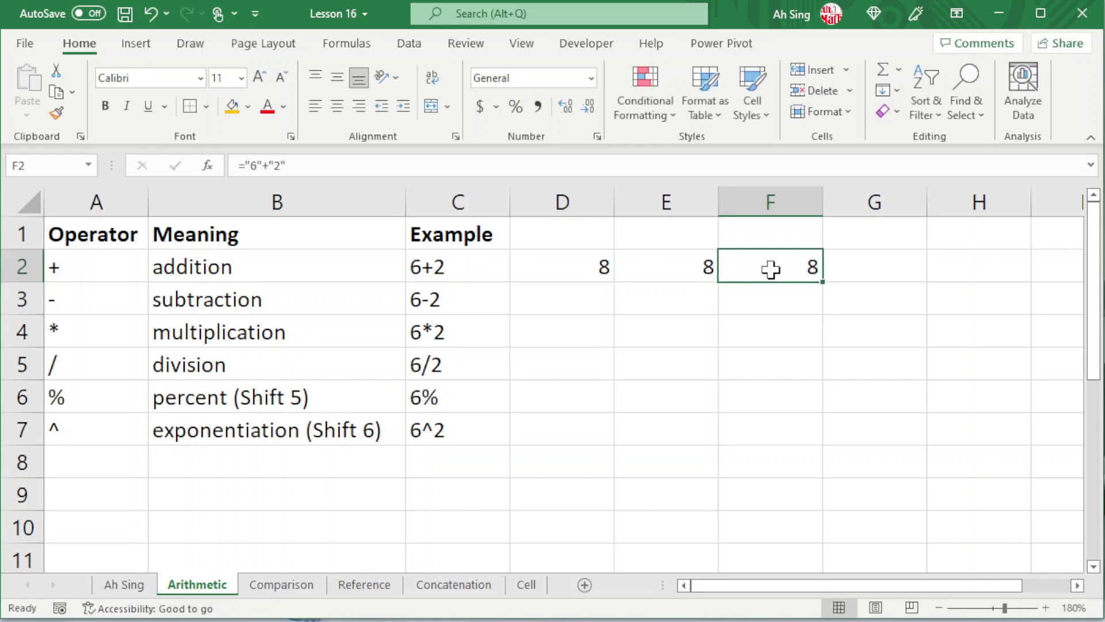
pyautogui.press('Delete')
# Enter the formula =6-2 in cell D3 of the subtraction row
pyautogui.click(619, 299)
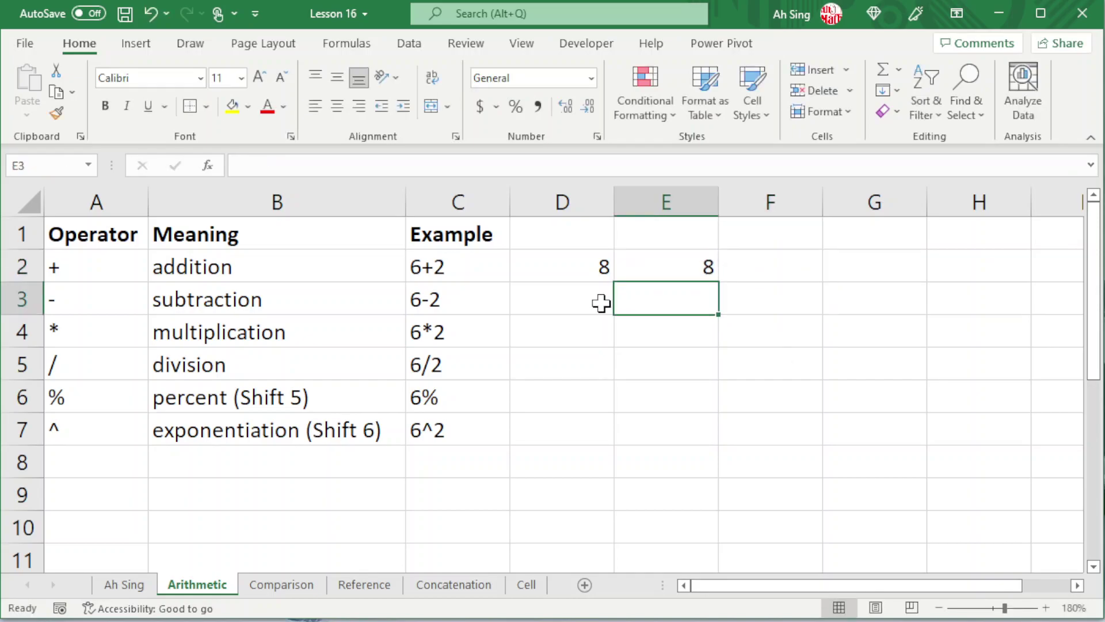
pyautogui.click(582, 303)
pyautogui.write('=')
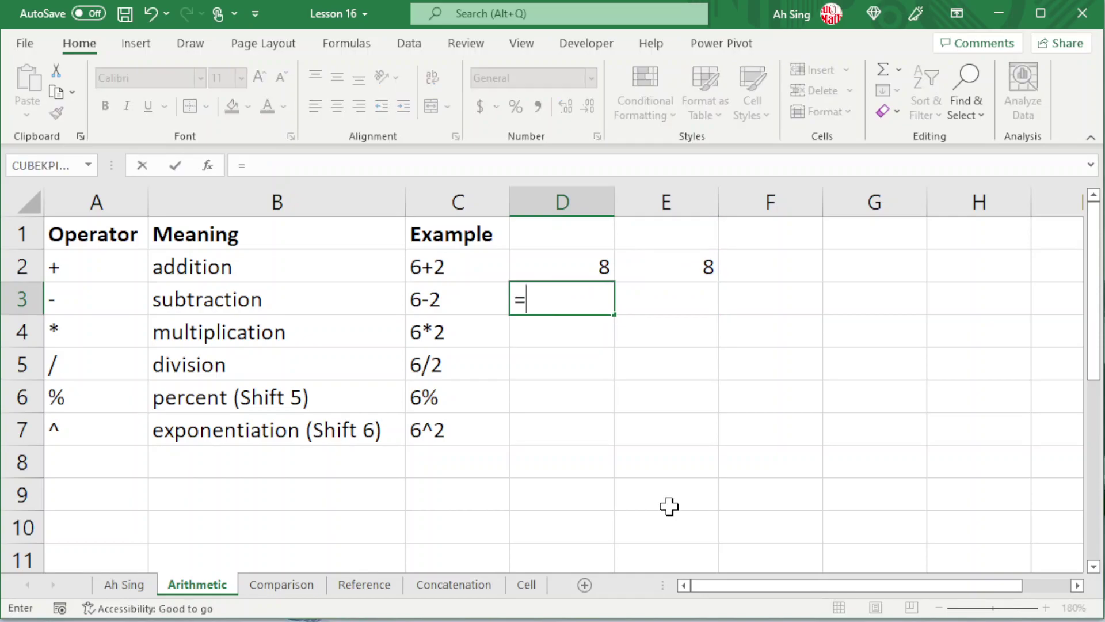
pyautogui.write('6-2')
pyautogui.press('Return')
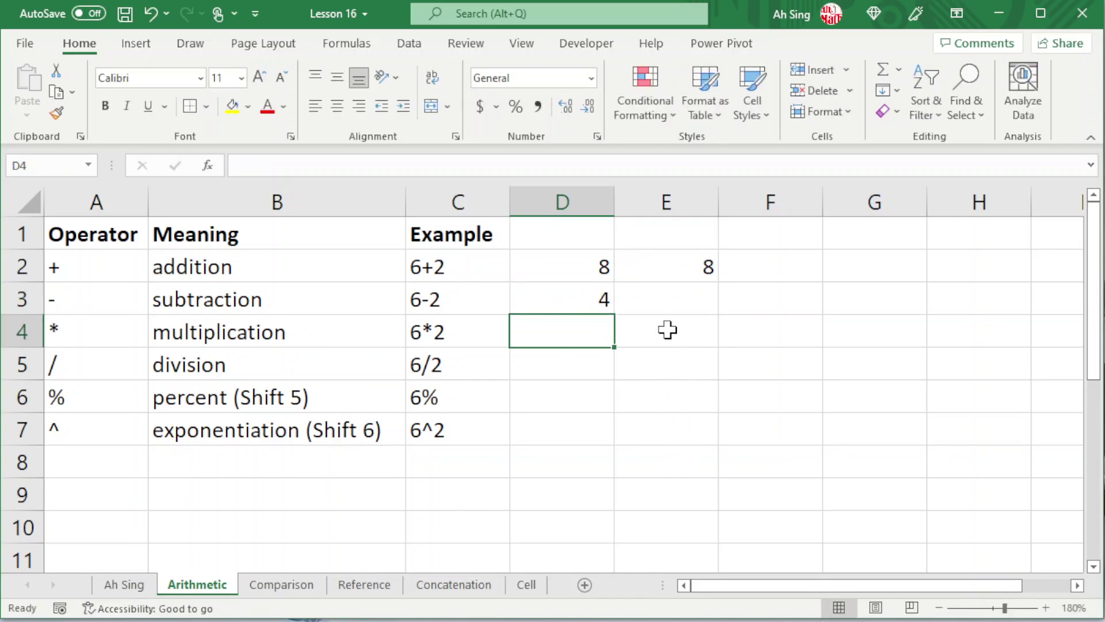
# Enter the subtraction as -2+6 in cell E3 and inspect how its formula is stored
pyautogui.click(671, 303)
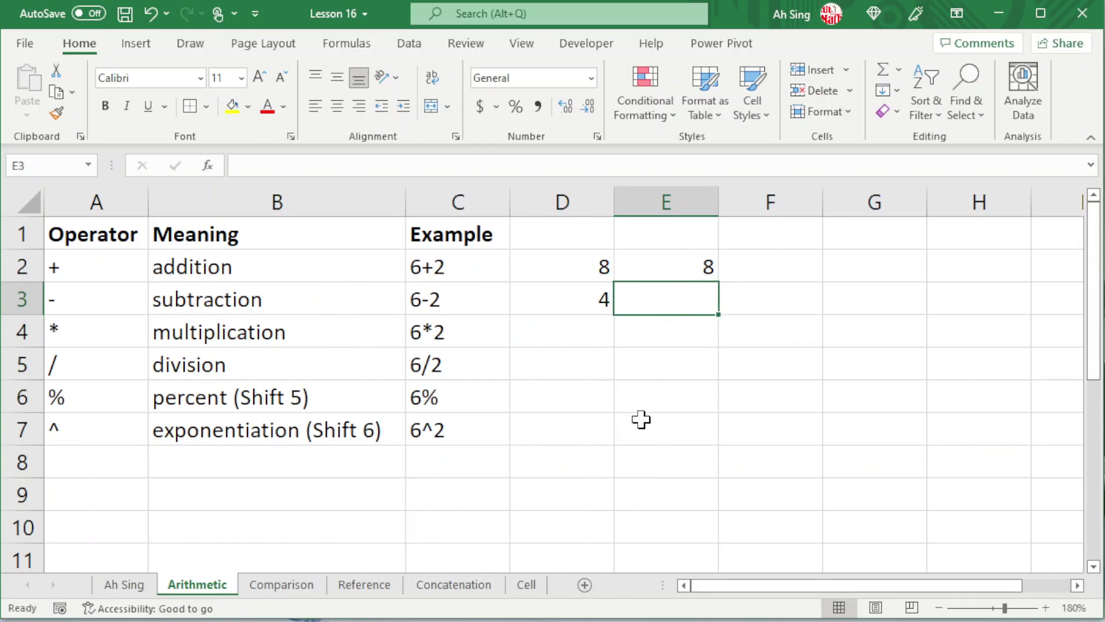
pyautogui.write('-2+6')
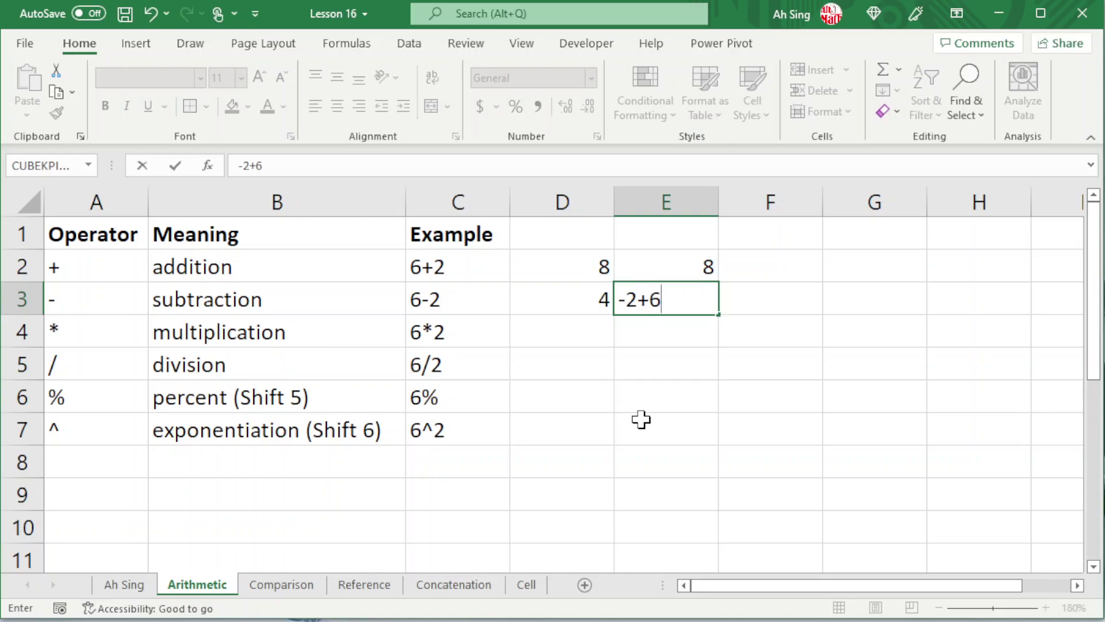
pyautogui.press('Return')
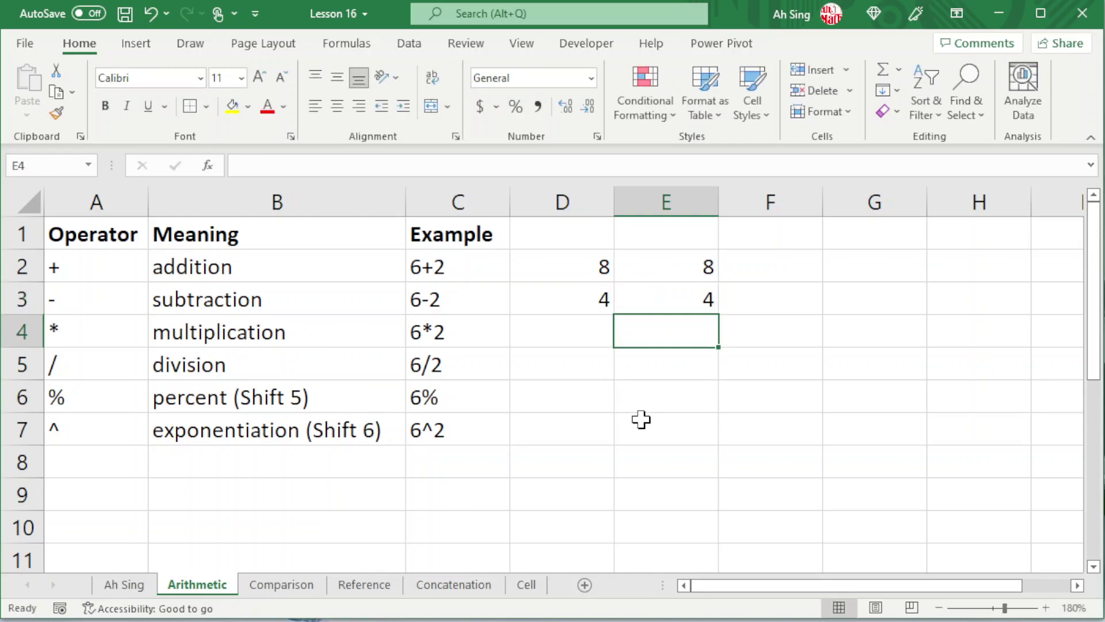
pyautogui.click(665, 300)
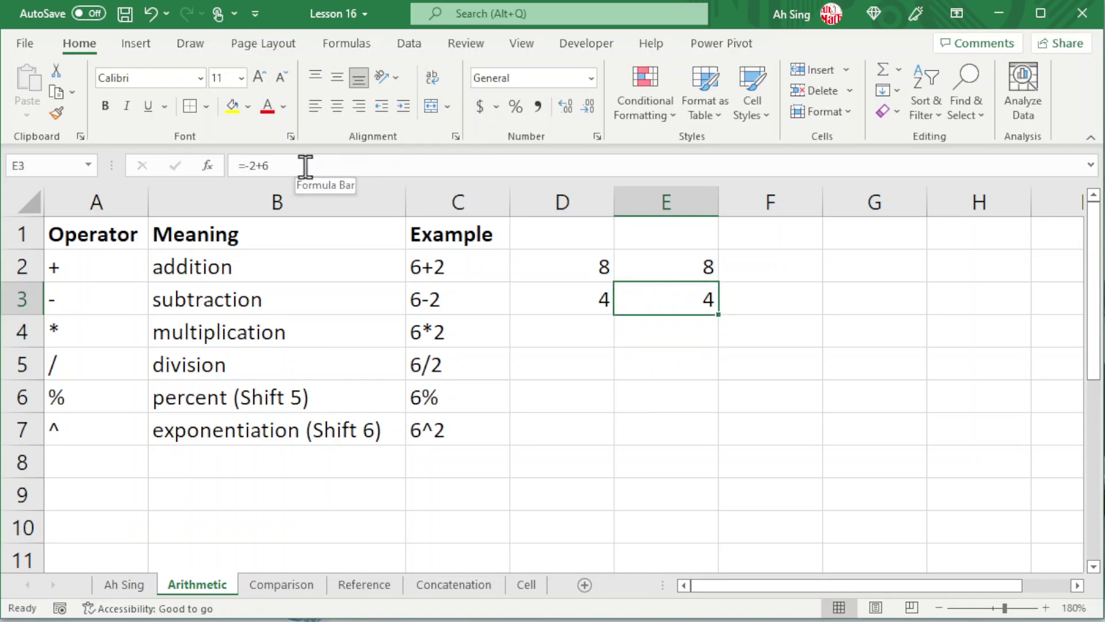
pyautogui.click(238, 165)
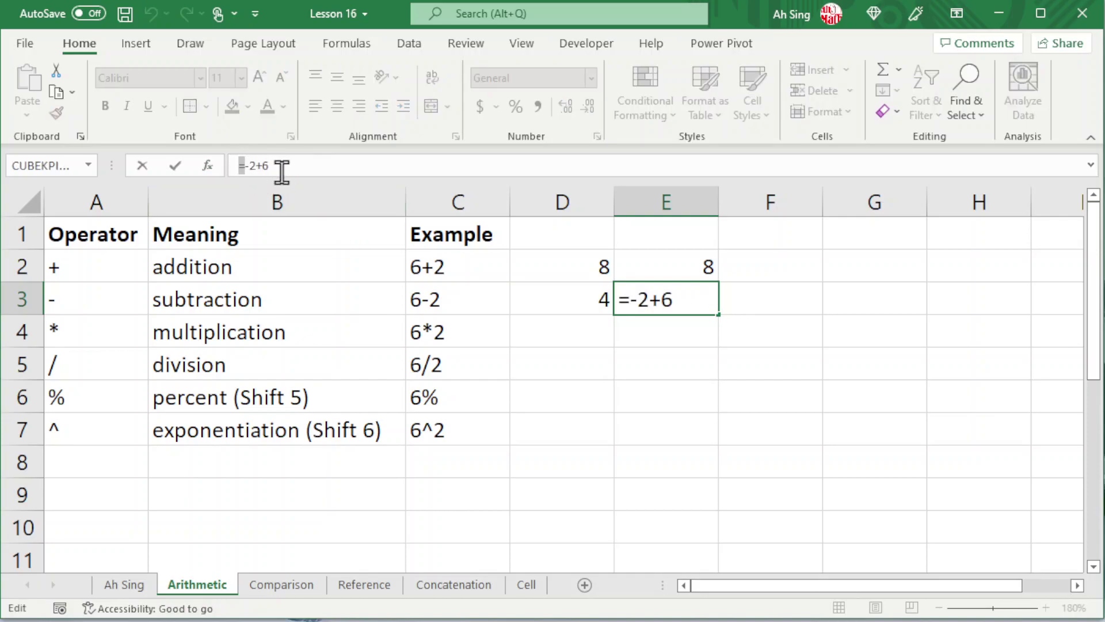
pyautogui.press('Return')
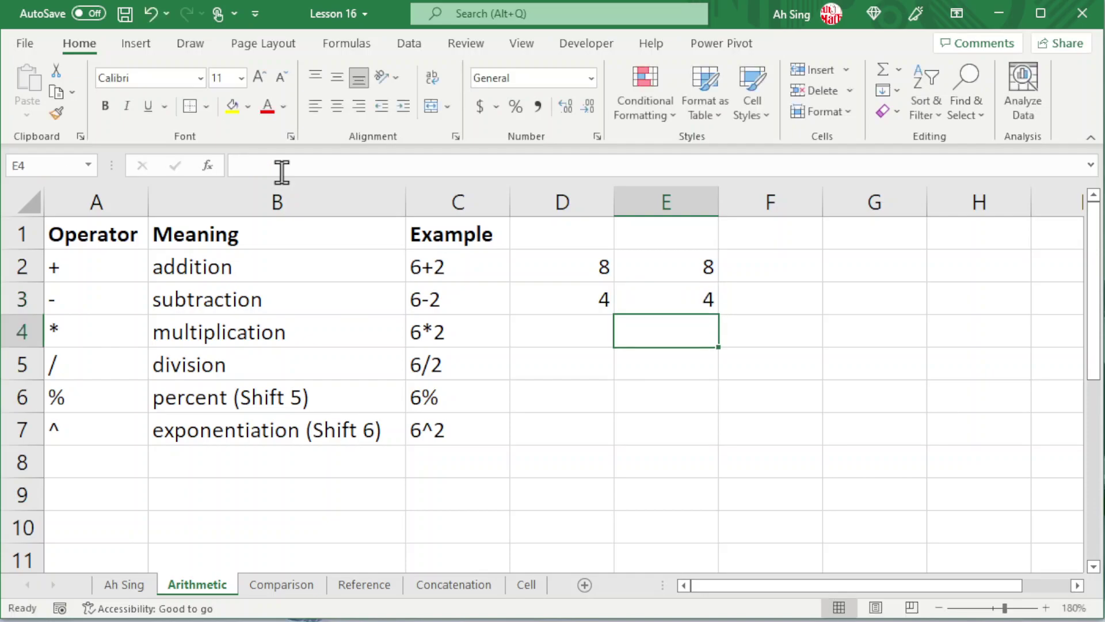
# Fill the multiplication row with =6*2 in cell D4 and +6*2 in cell E4
pyautogui.click(555, 332)
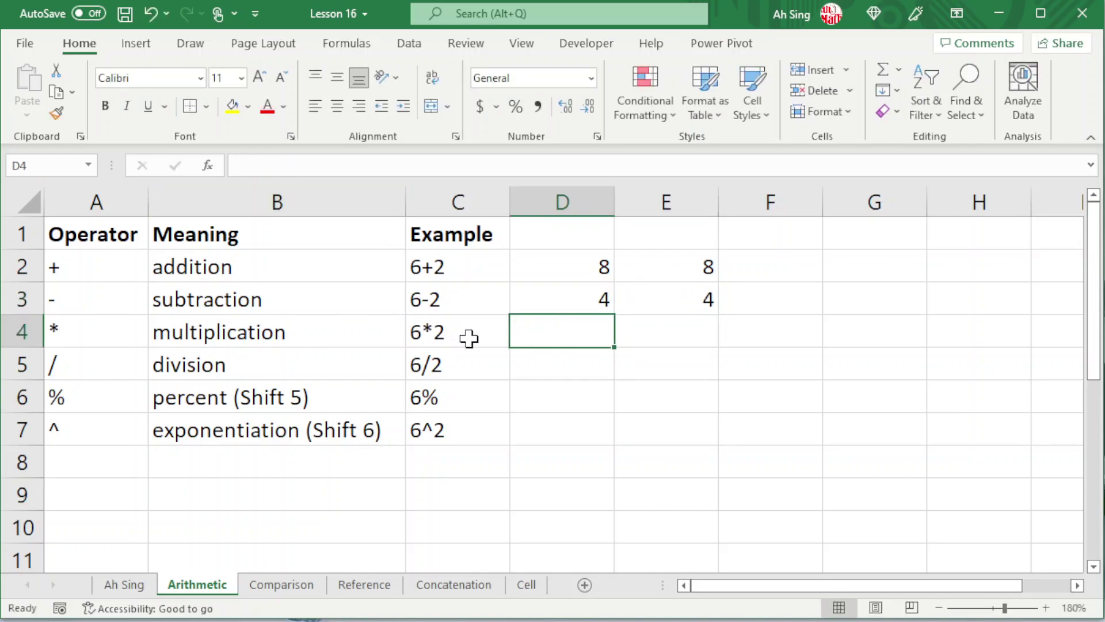
pyautogui.write('=')
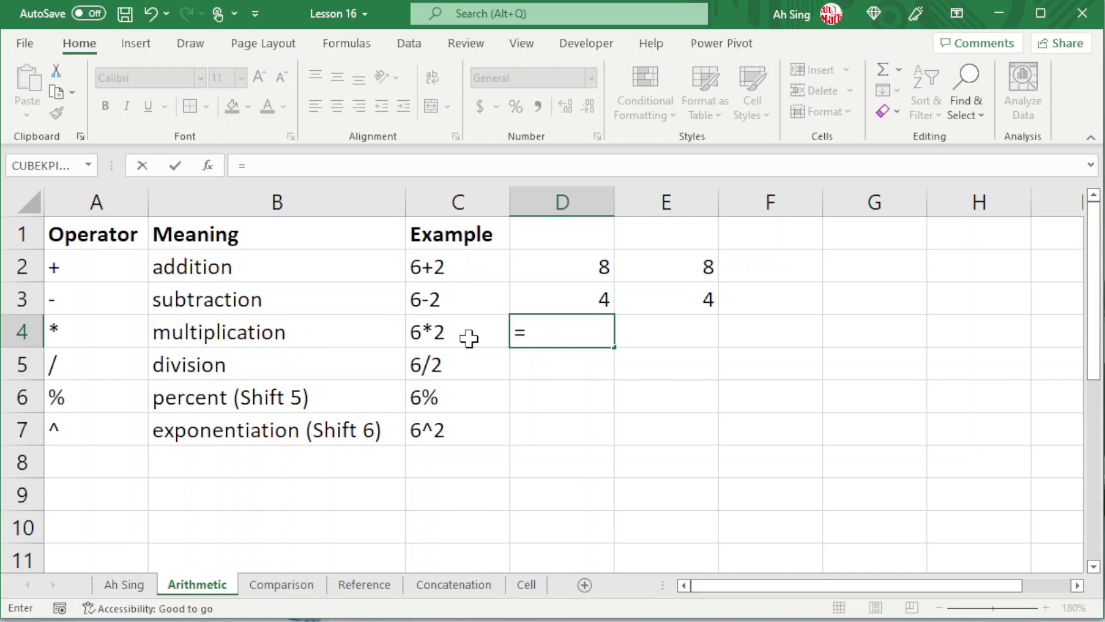
pyautogui.write('6*2')
pyautogui.press('Return')
pyautogui.click(692, 333)
pyautogui.write('+6*2')
pyautogui.press('Return')
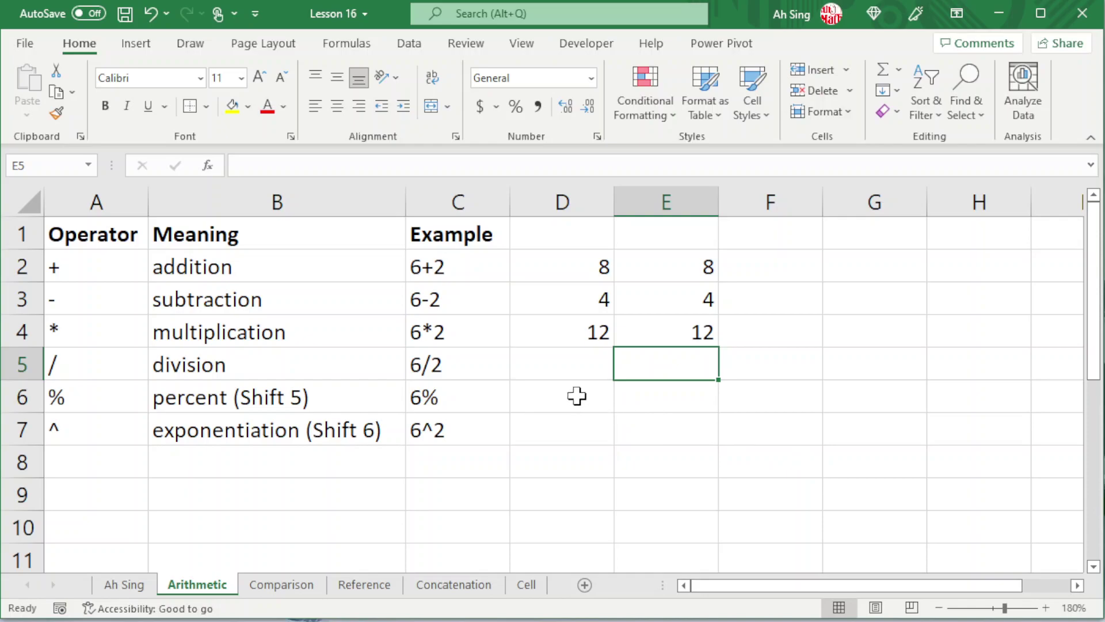
# Fill the division row with =6/2 in cell D5 and +6/2 in cell E5
pyautogui.click(566, 373)
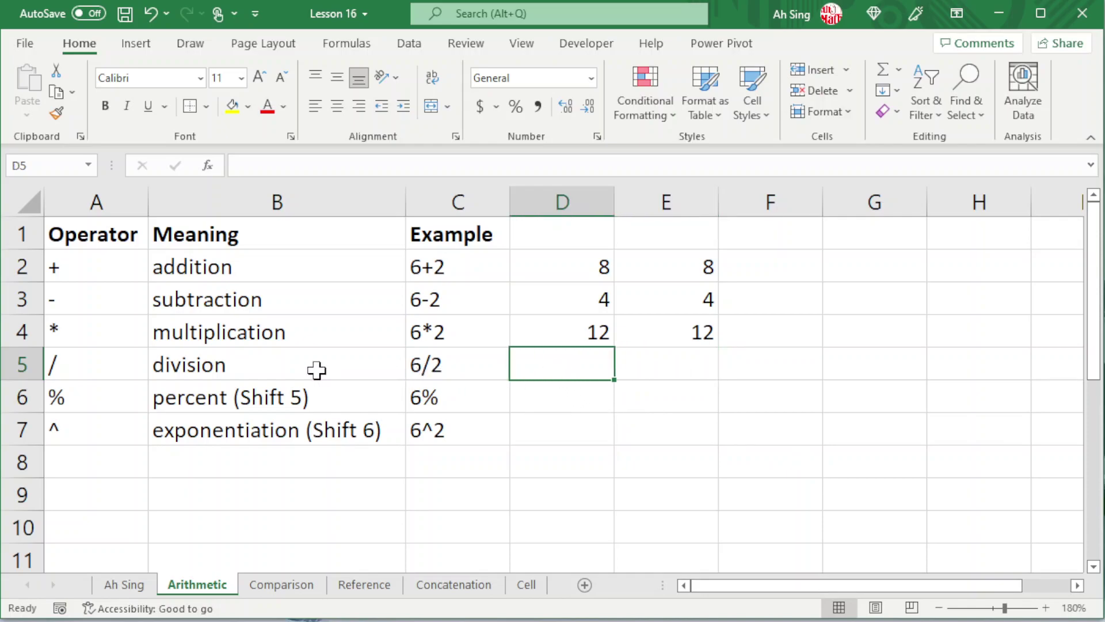
pyautogui.write('=6/2')
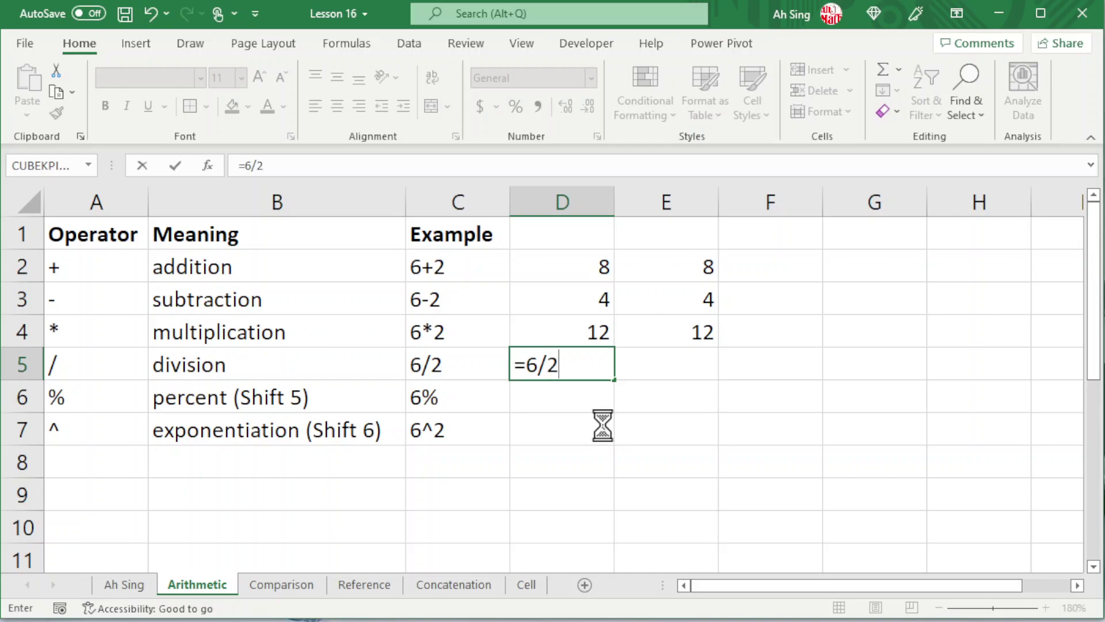
pyautogui.press('Return')
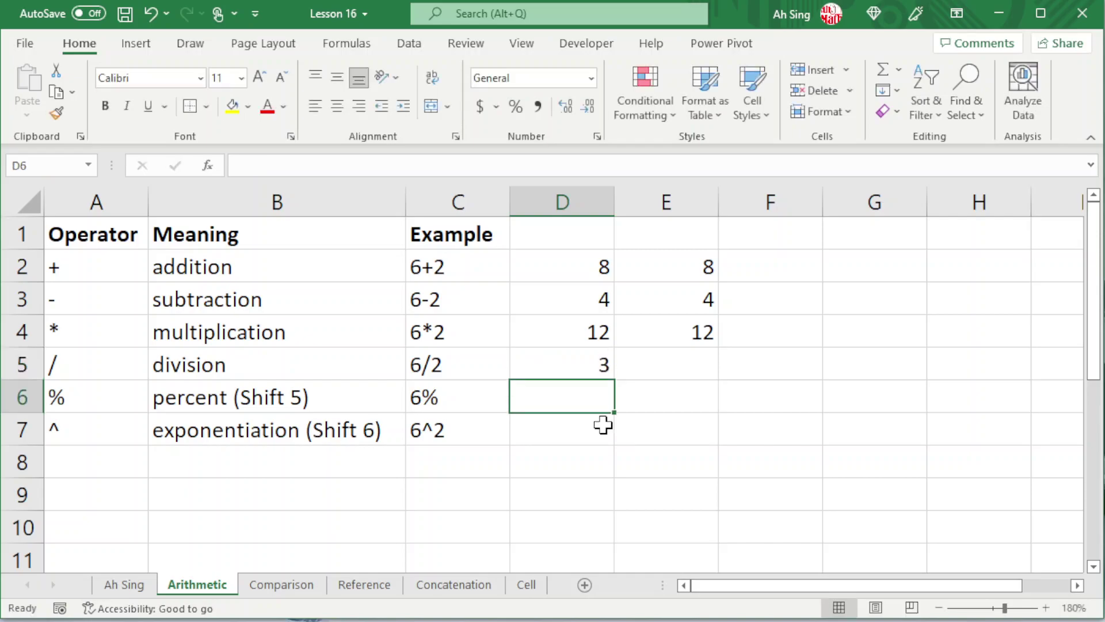
pyautogui.click(677, 358)
pyautogui.write('+6/2')
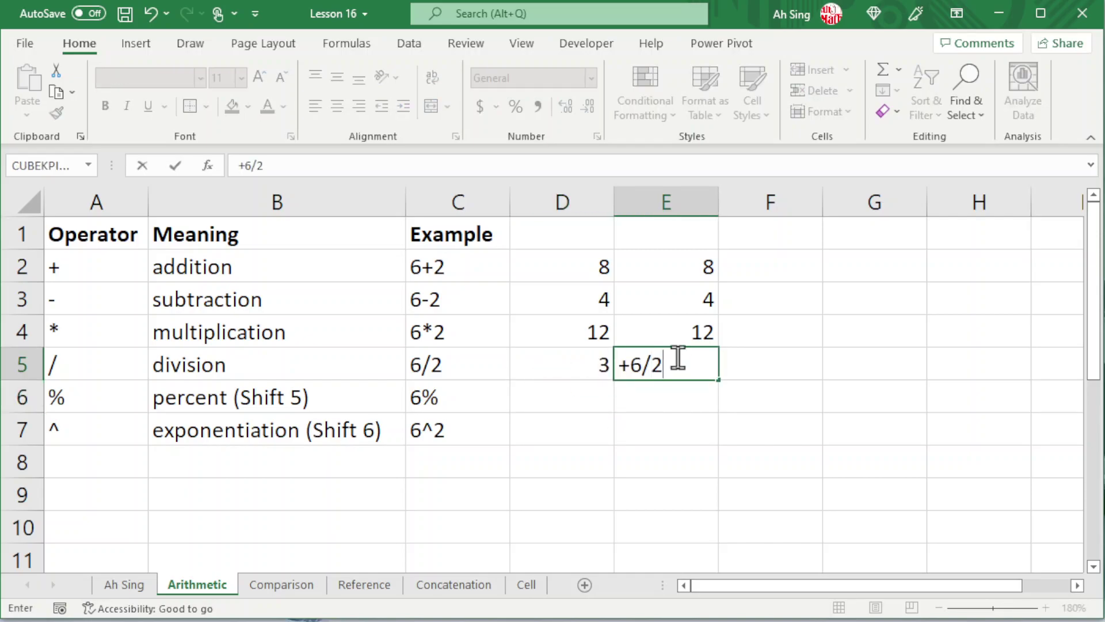
pyautogui.press('Return')
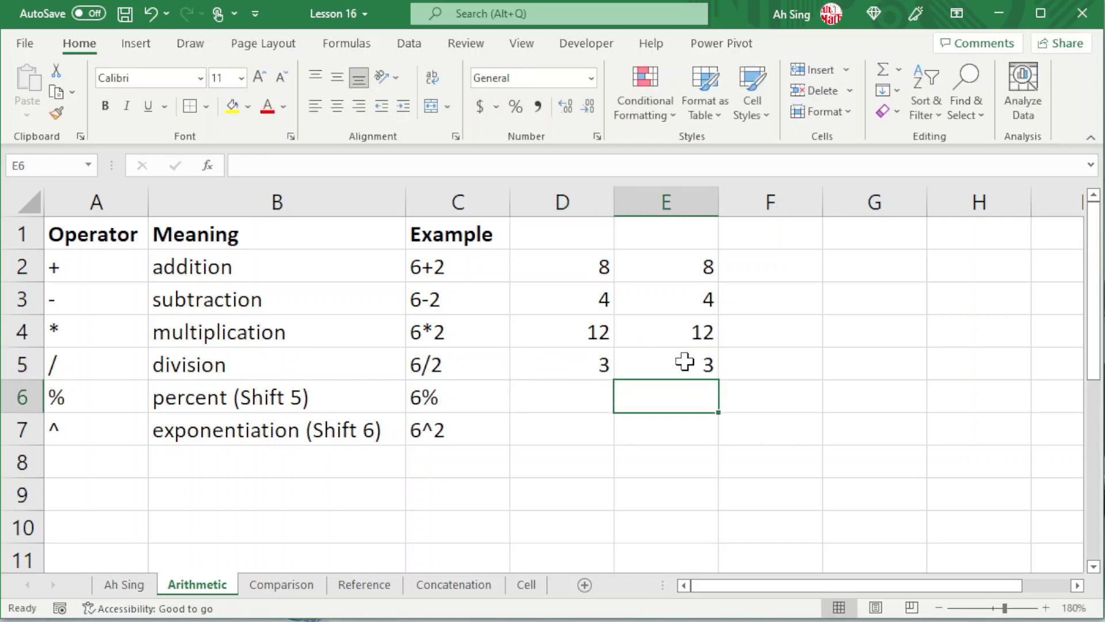
pyautogui.click(680, 365)
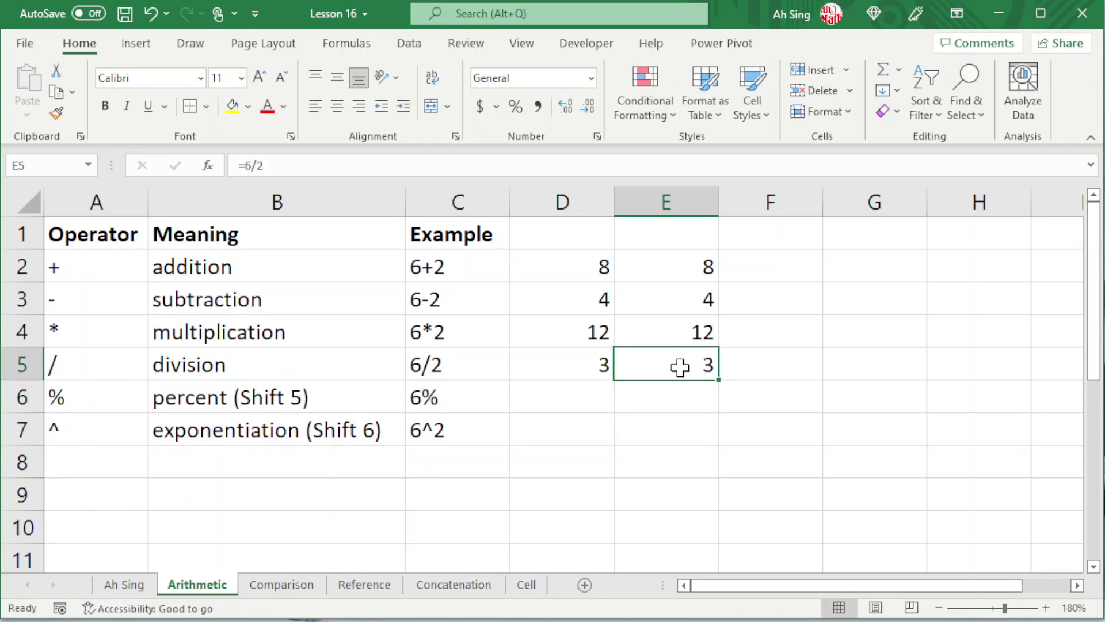
# Enter 6% in cell D6 of the percent row and compare its number format with that of cell D5
pyautogui.click(584, 402)
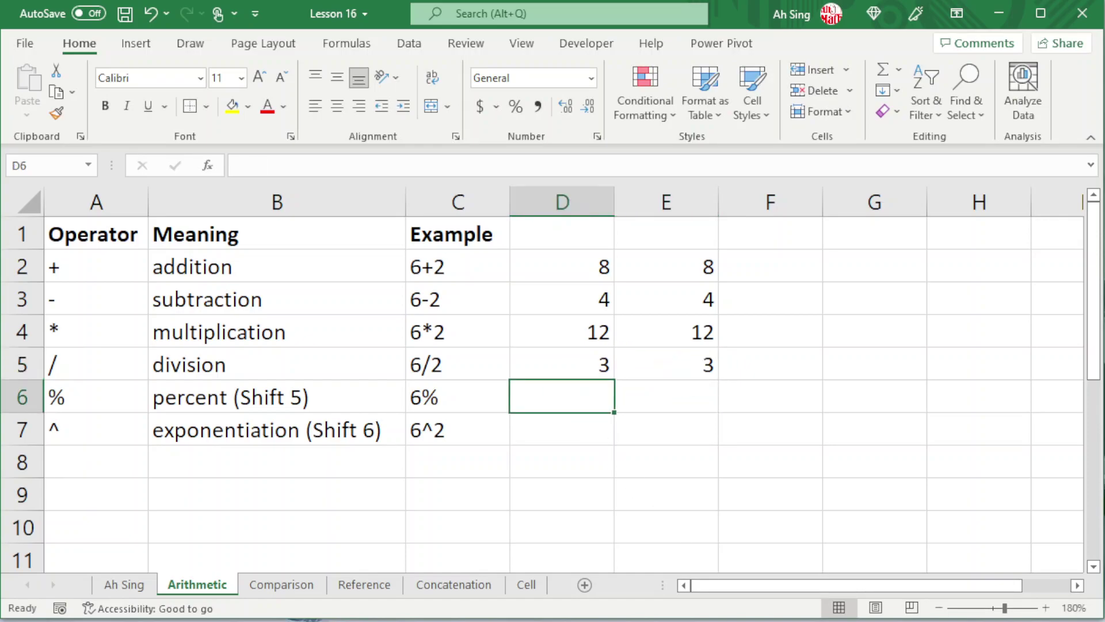
pyautogui.write('6')
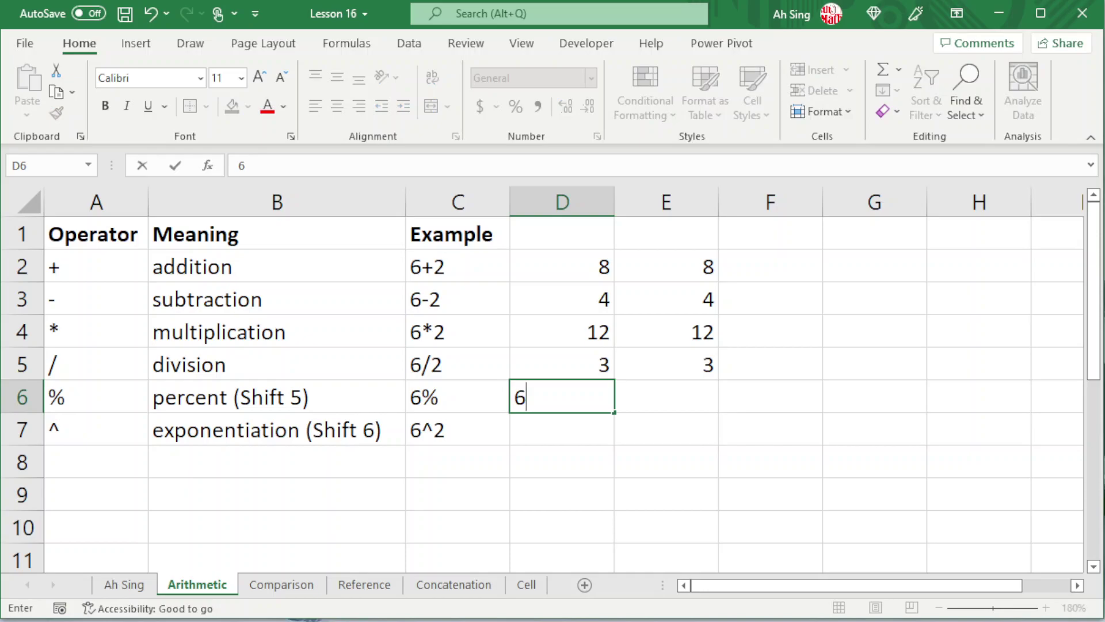
pyautogui.write('%')
pyautogui.press('Return')
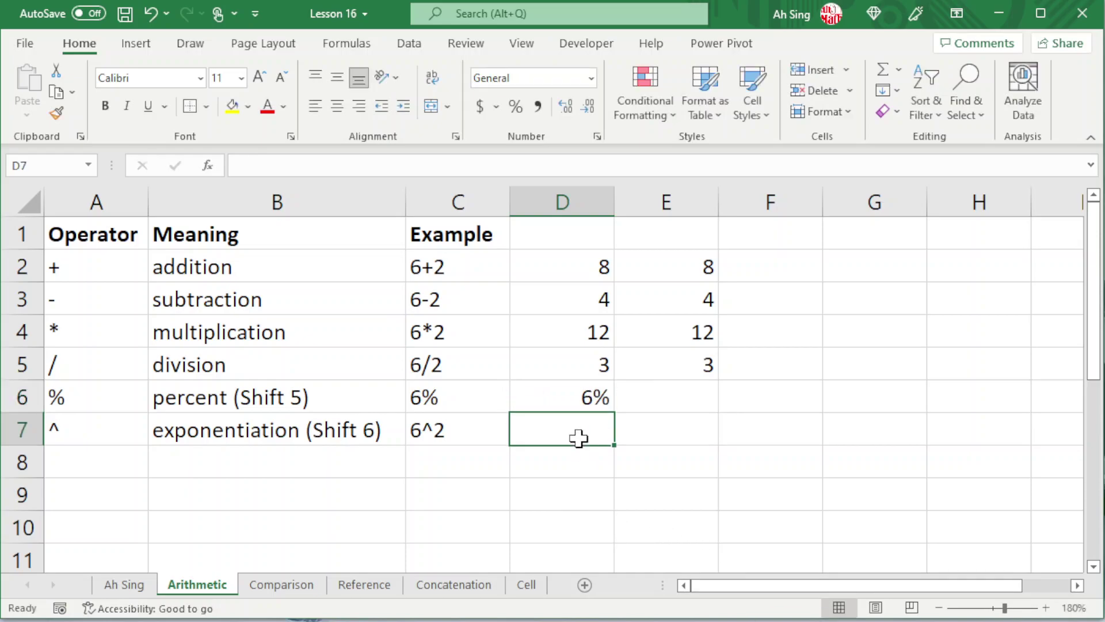
pyautogui.click(567, 404)
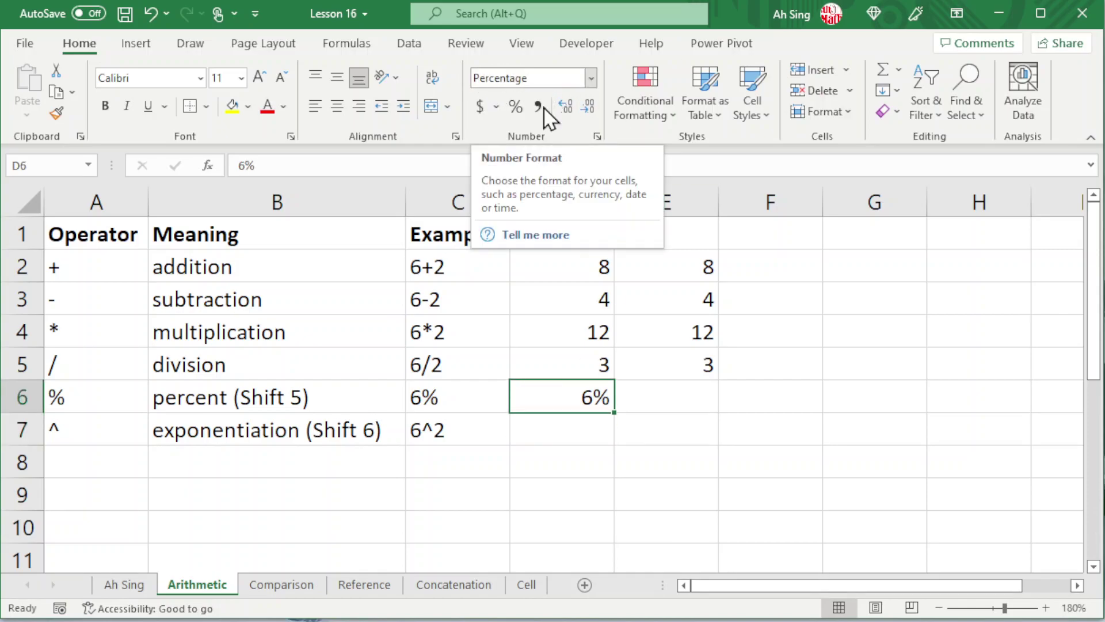
pyautogui.click(604, 364)
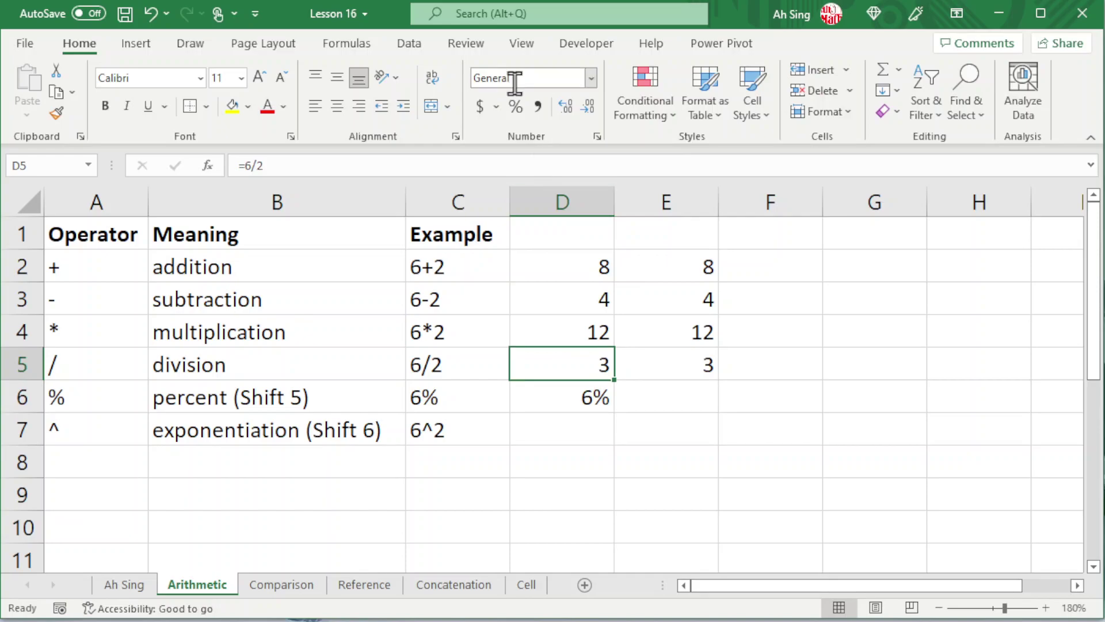
pyautogui.press('Down')
pyautogui.press('Down')
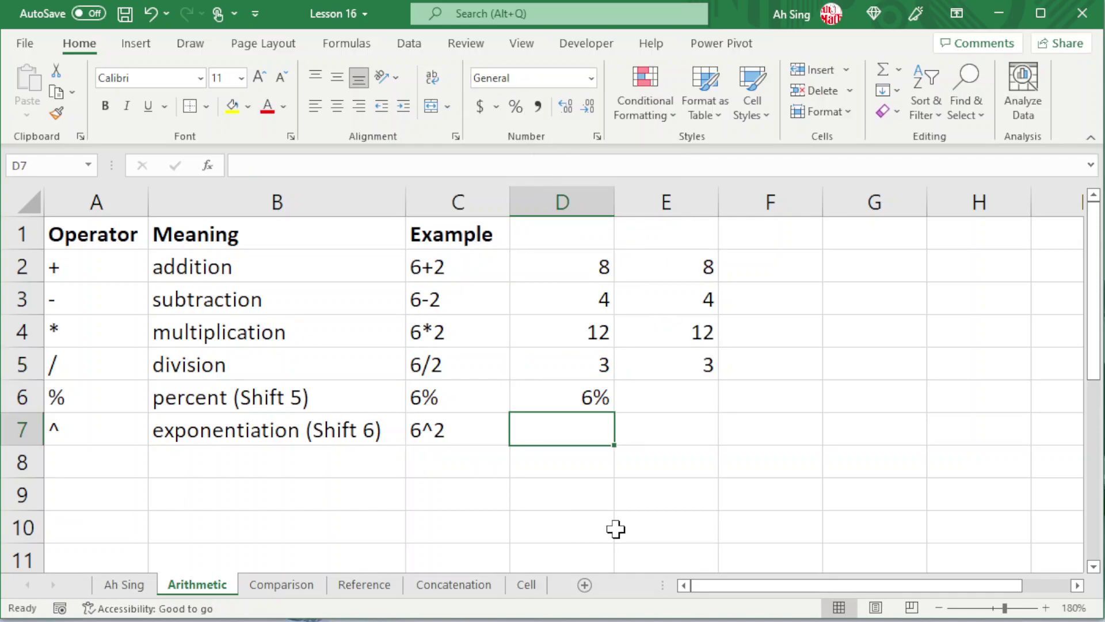
# Enter =6^2 in cell D7 of the exponentiation row
pyautogui.write('=6')
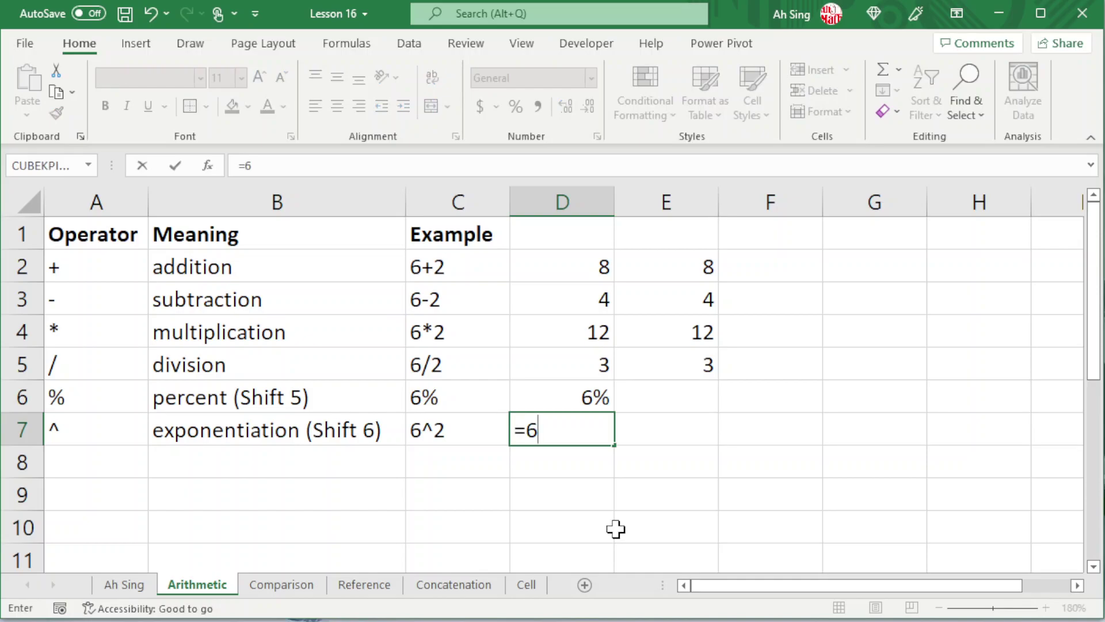
pyautogui.write('^2')
pyautogui.press('Return')
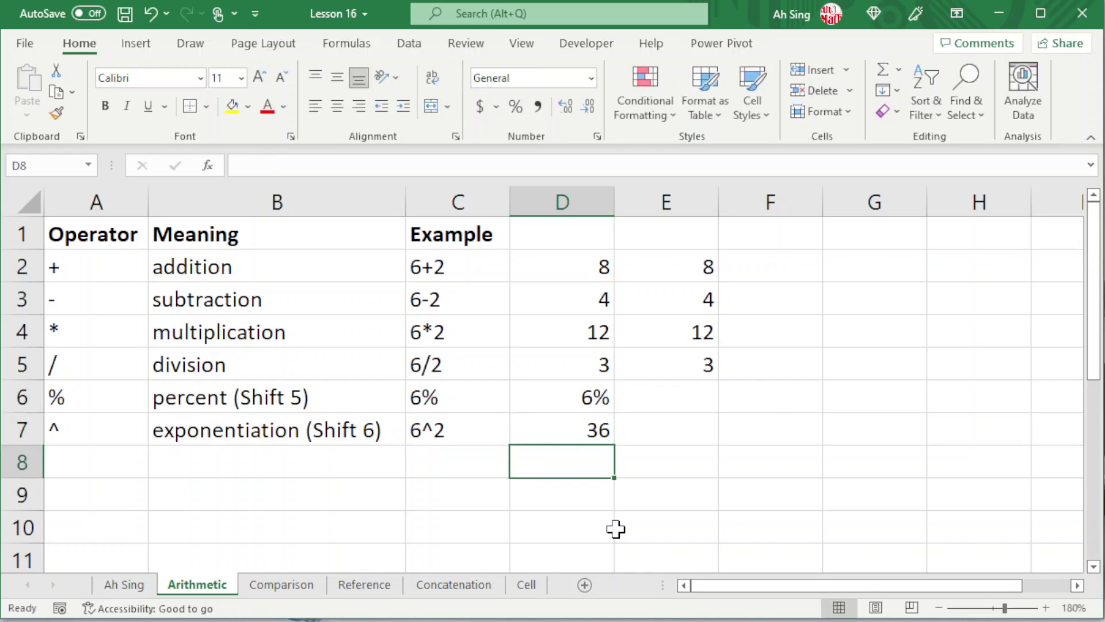
# On the Comparison sheet, enter =2=3 in cell D2 and =2>3 in cell D3
pyautogui.hotkey('ctrl', 'pagedown')
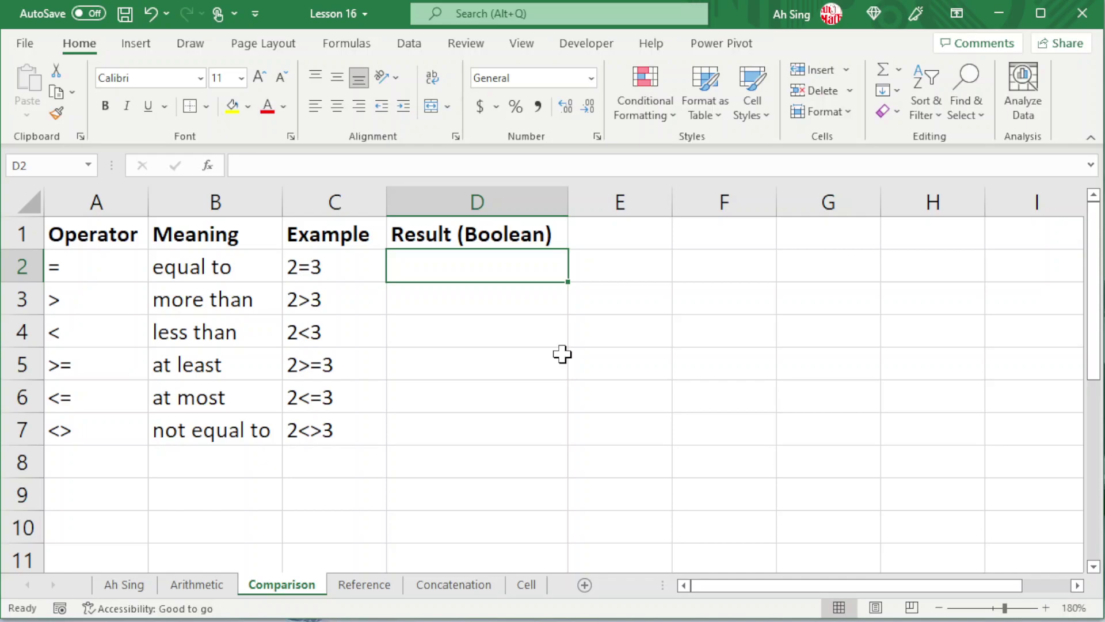
pyautogui.write('=')
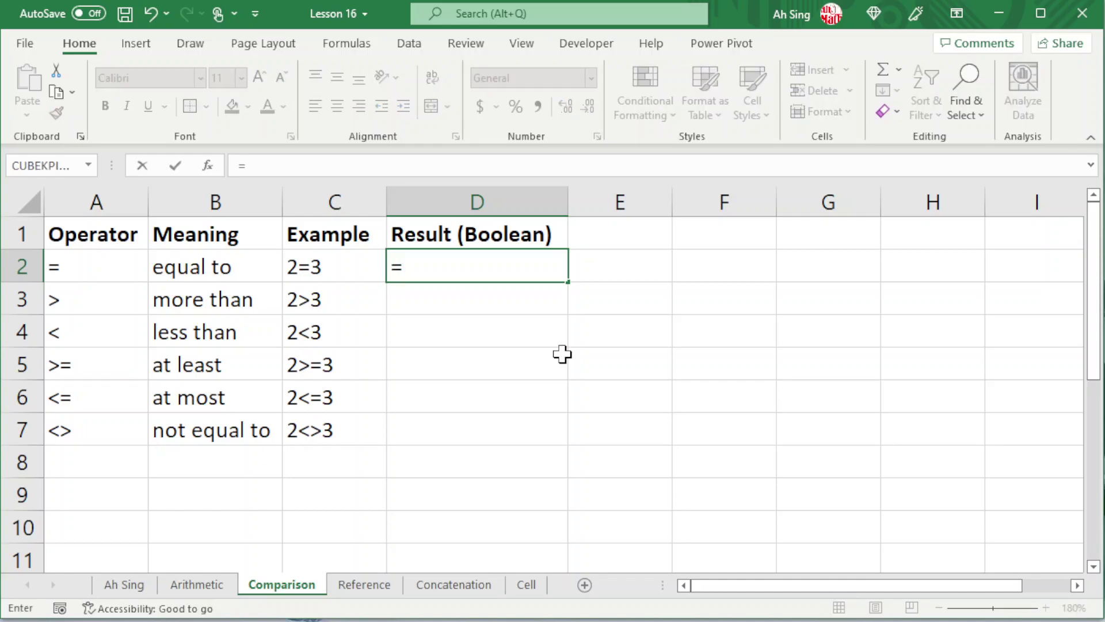
pyautogui.write('2=3')
pyautogui.press('Return')
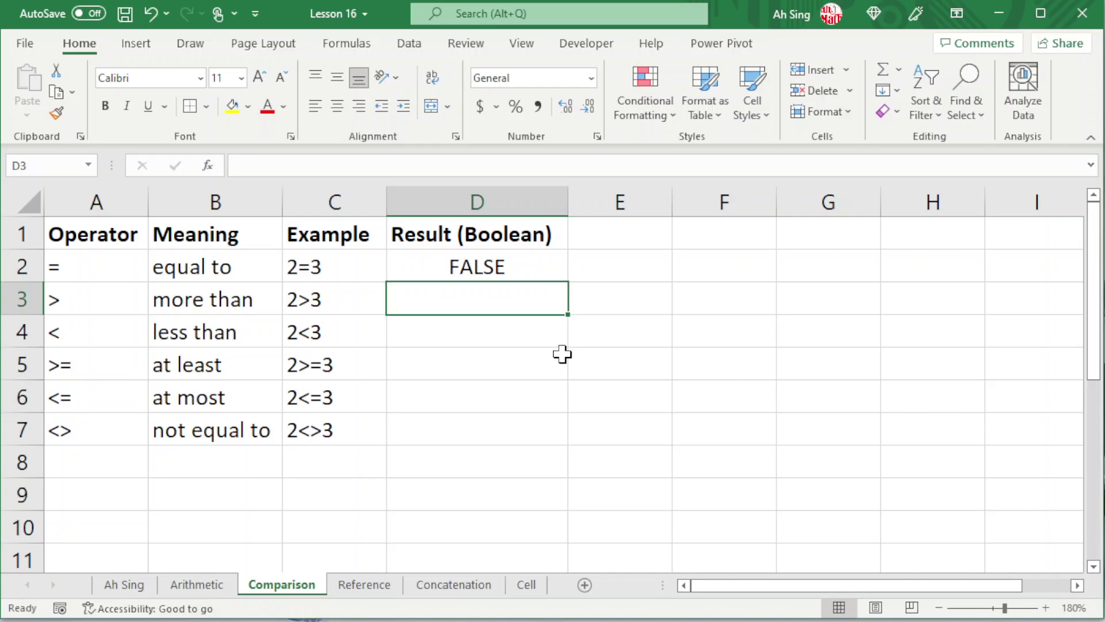
pyautogui.write('=2>3')
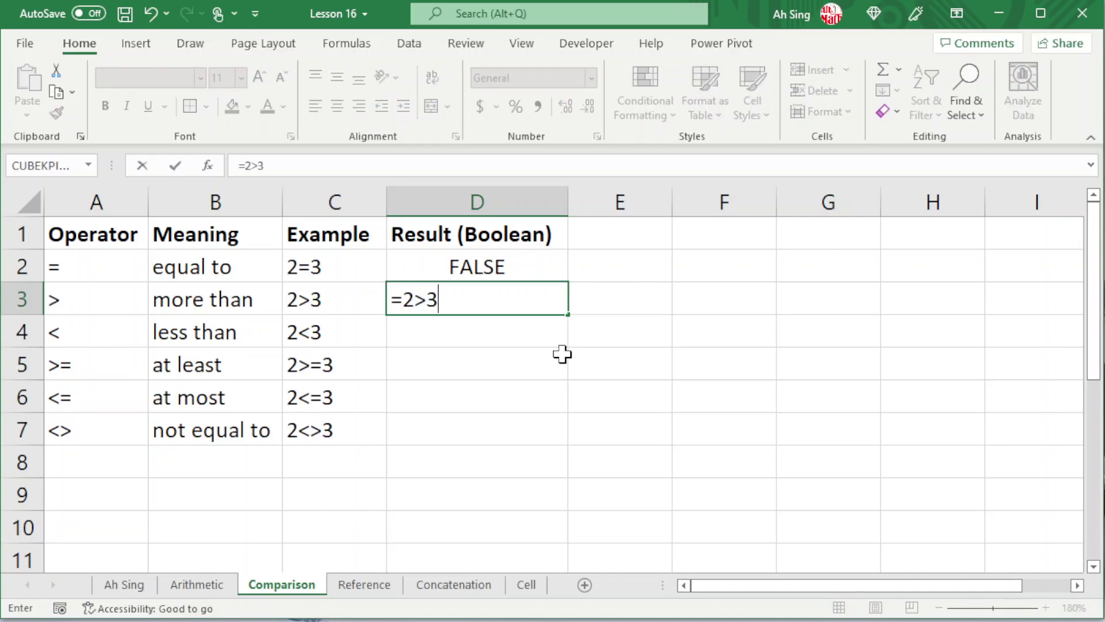
pyautogui.press('Return')
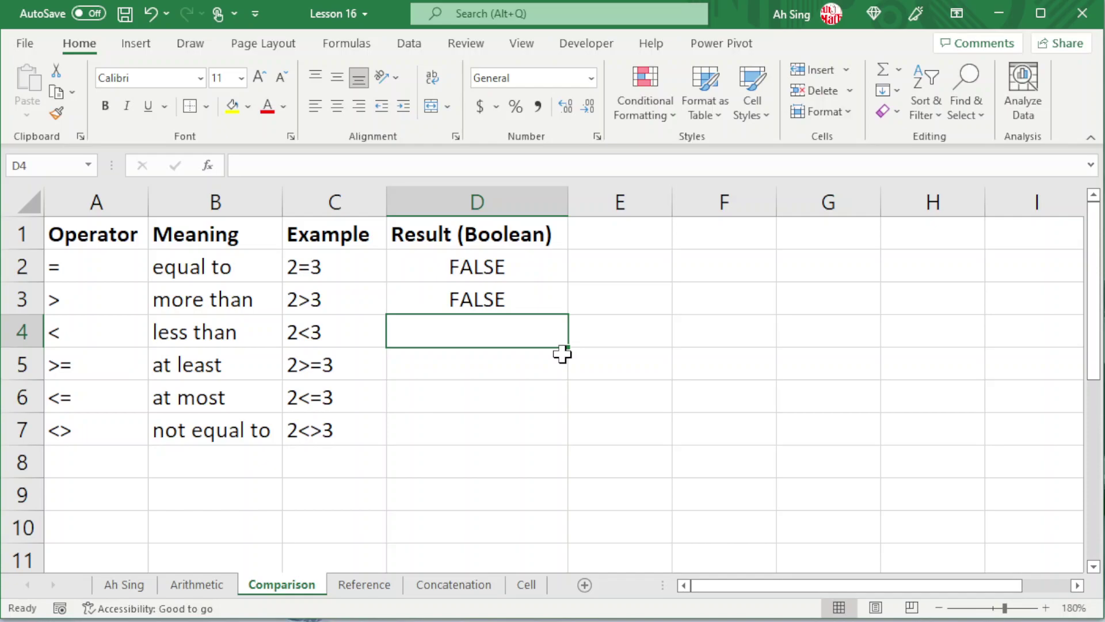
# Fill the less than row with =2<3 in cell D4 and the at least row with =2>=3 in cell D5
pyautogui.write('=')
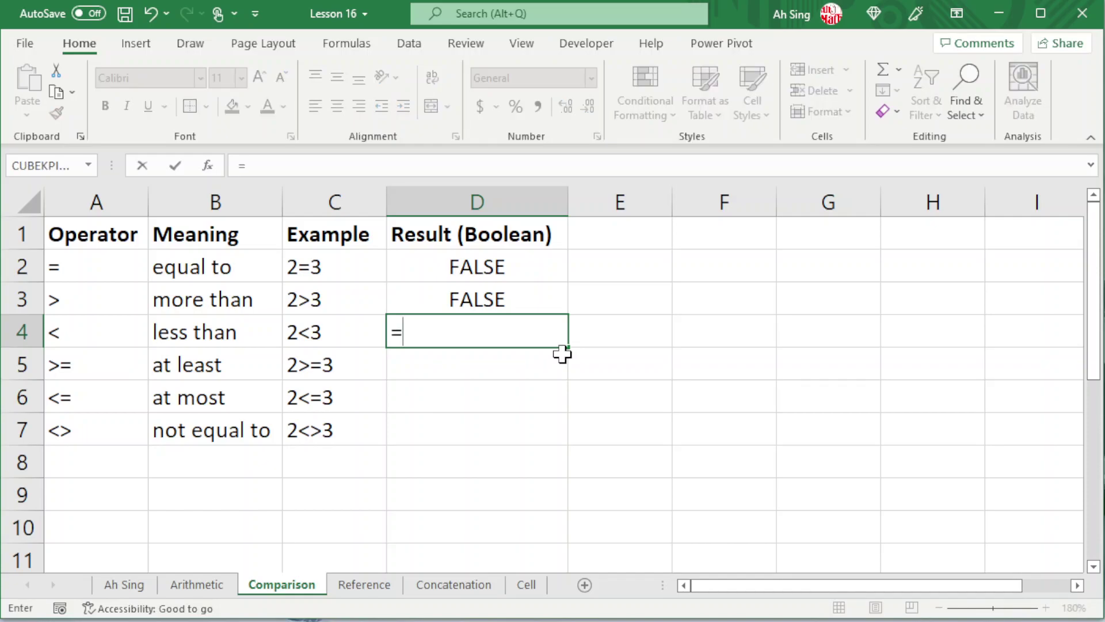
pyautogui.write('2<3')
pyautogui.press('Return')
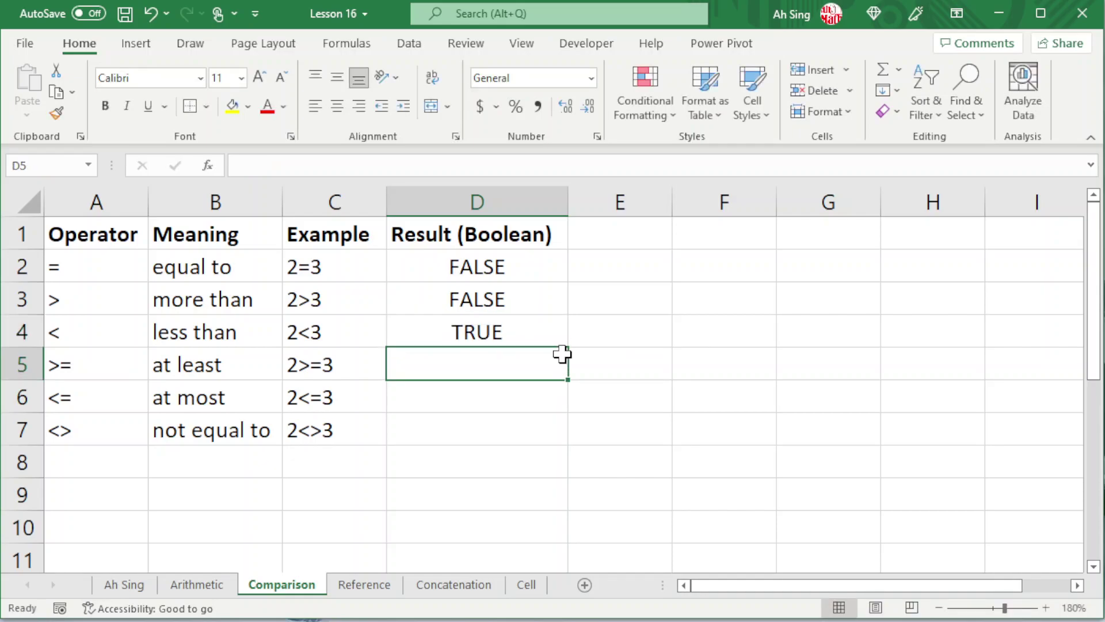
pyautogui.write('=2>')
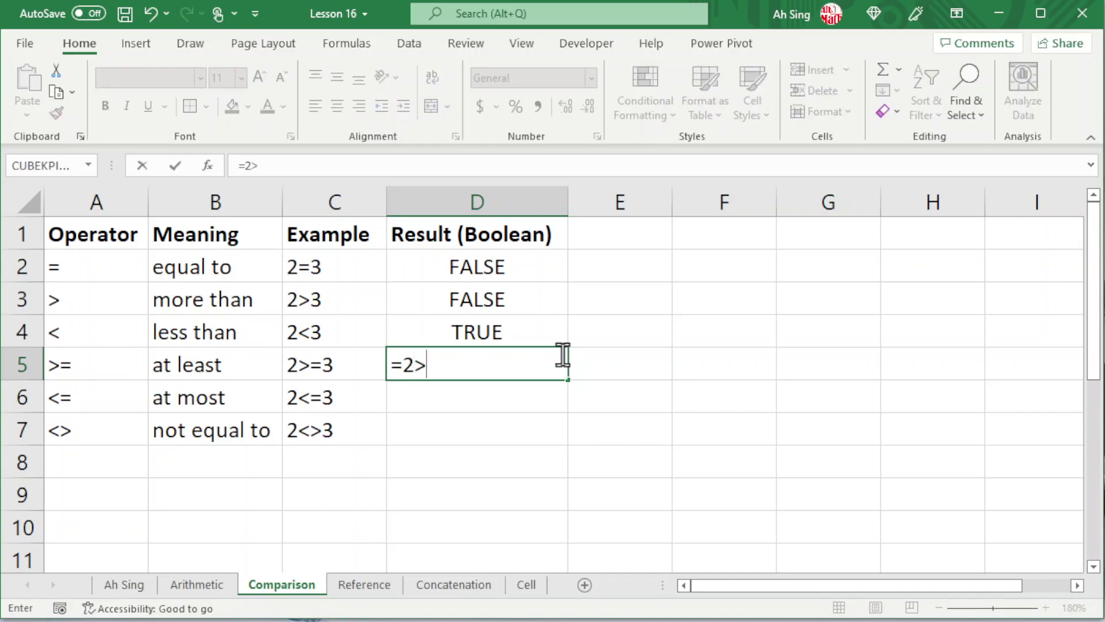
pyautogui.write('=3')
pyautogui.press('Return')
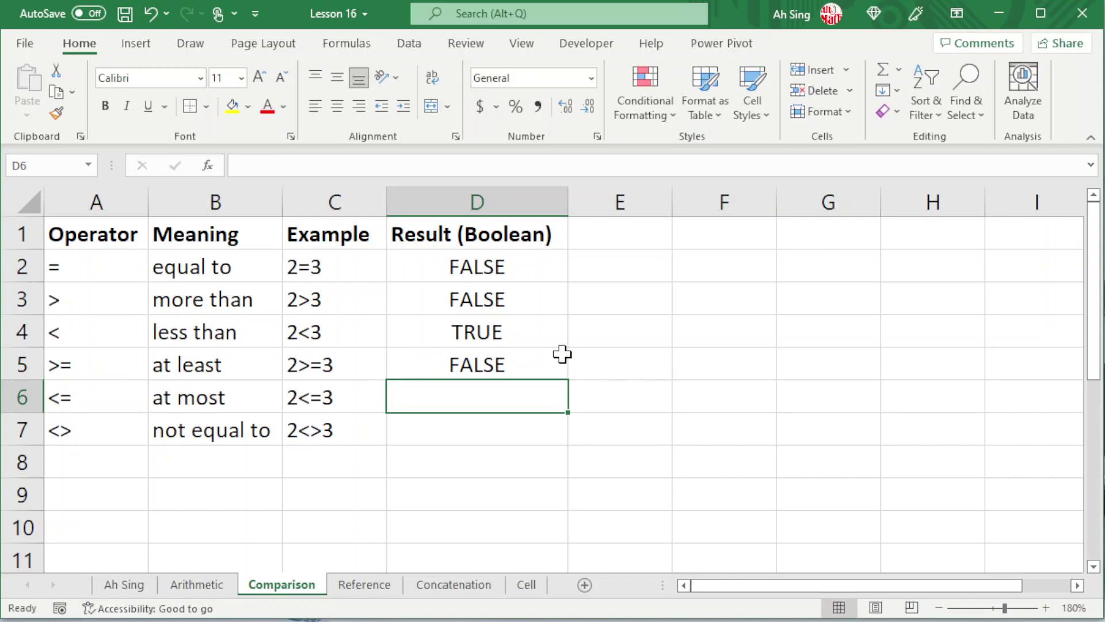
# Fill the at most row with =2<=3 in cell D6 and the not equal to row with =2<>3 in cell D7
pyautogui.write('=')
pyautogui.write('2')
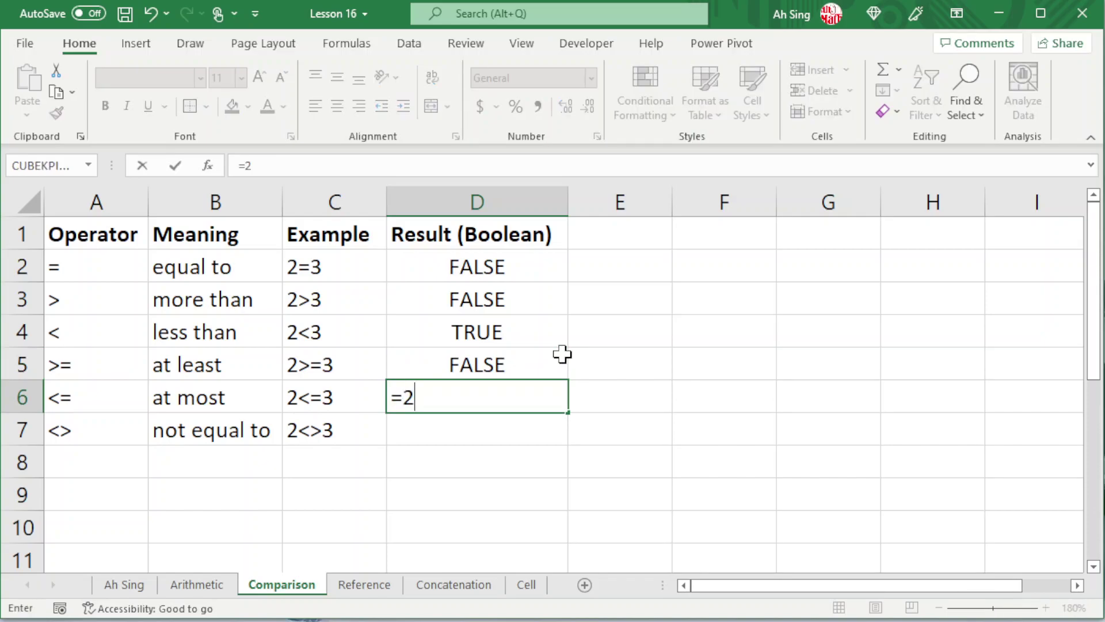
pyautogui.write('<=3')
pyautogui.press('Return')
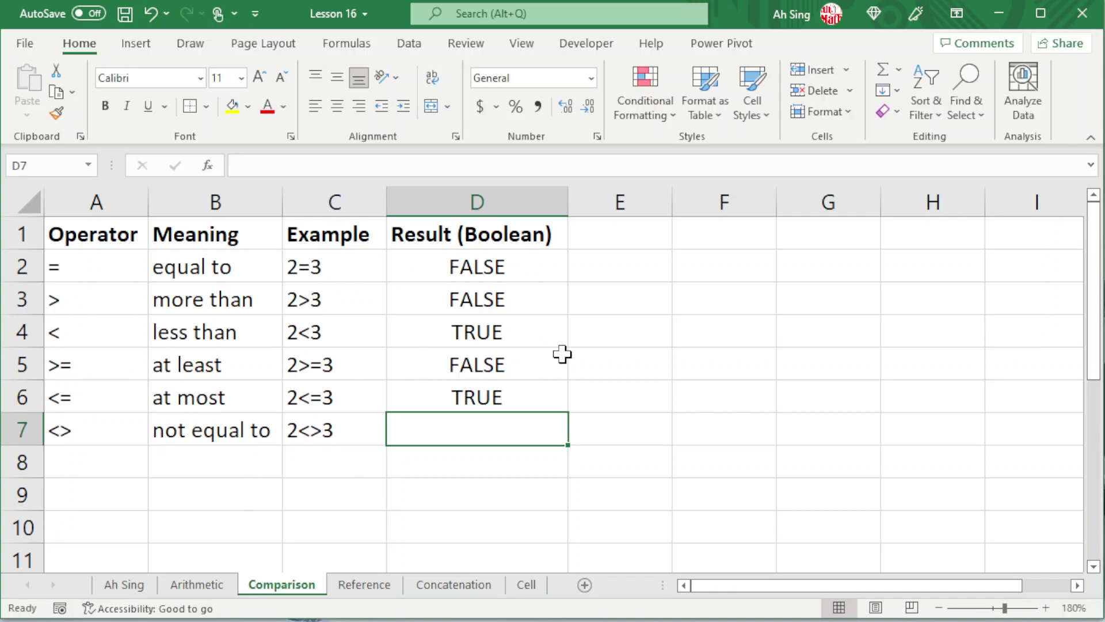
pyautogui.write('=2<>')
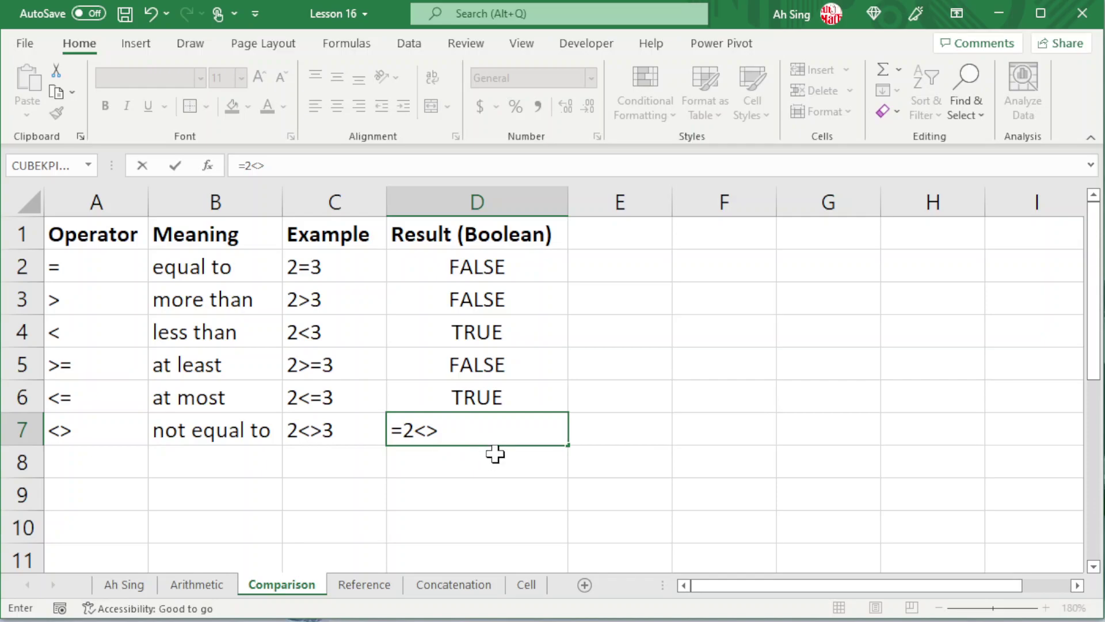
pyautogui.write('3')
pyautogui.press('Return')
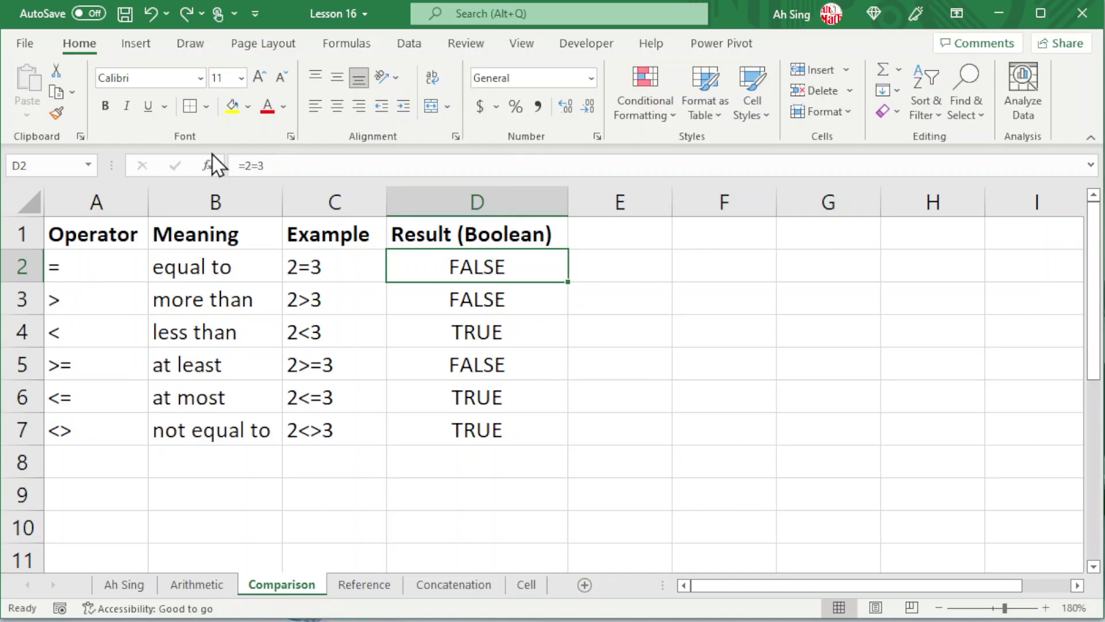
# Convert the Boolean in cell D2 to a number by changing its formula to =(2=3)*1, and check the result
pyautogui.click(244, 165)
pyautogui.write('(2=3')
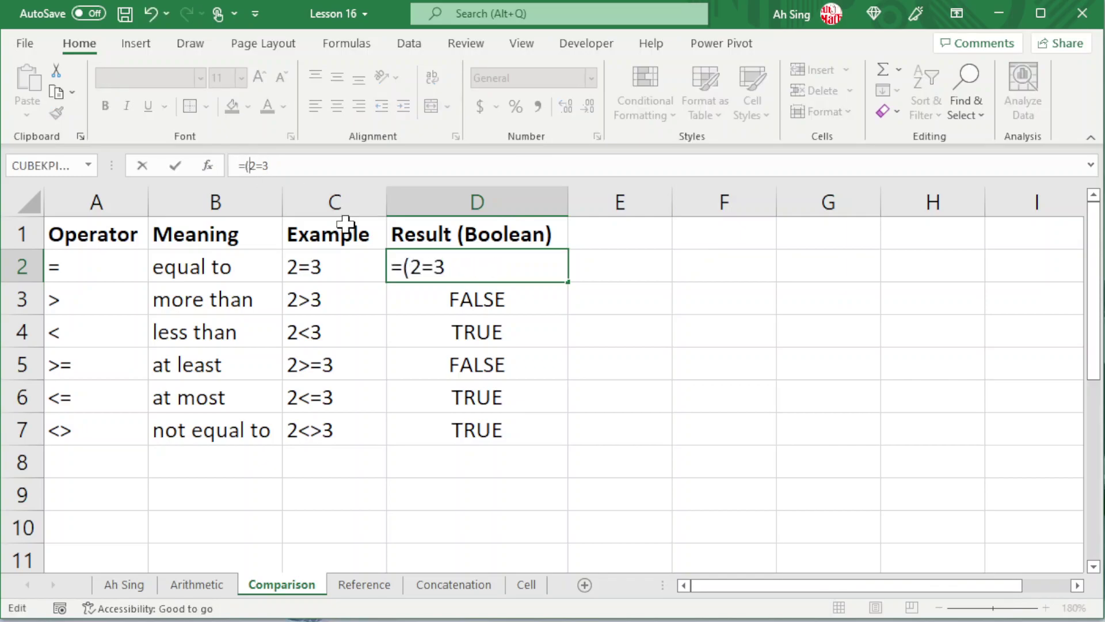
pyautogui.write(')*1')
pyautogui.press('Return')
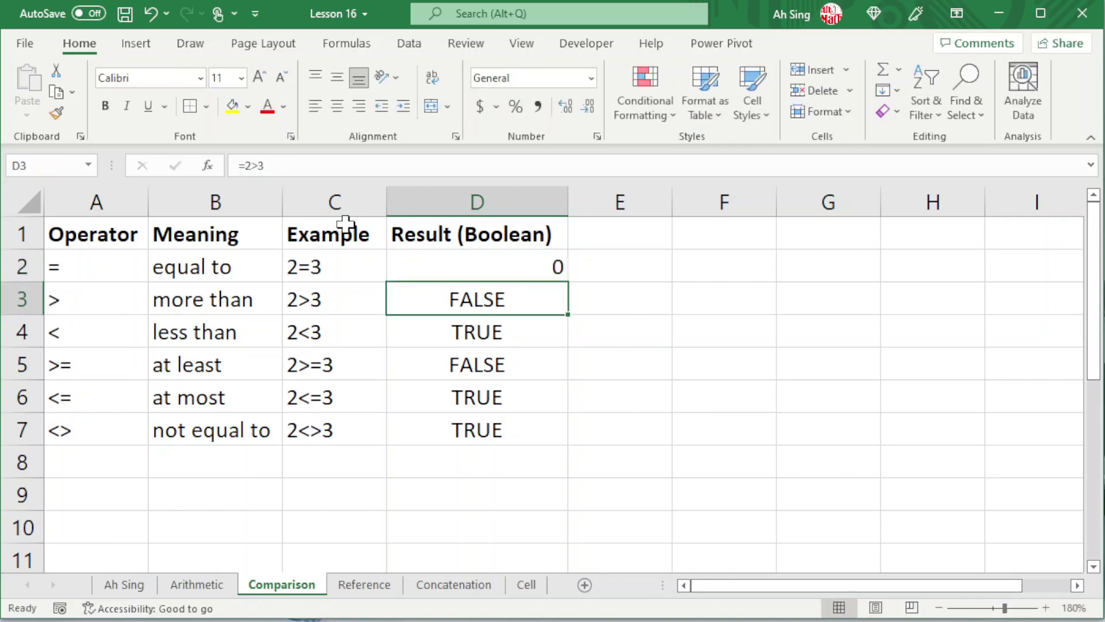
pyautogui.click(533, 266)
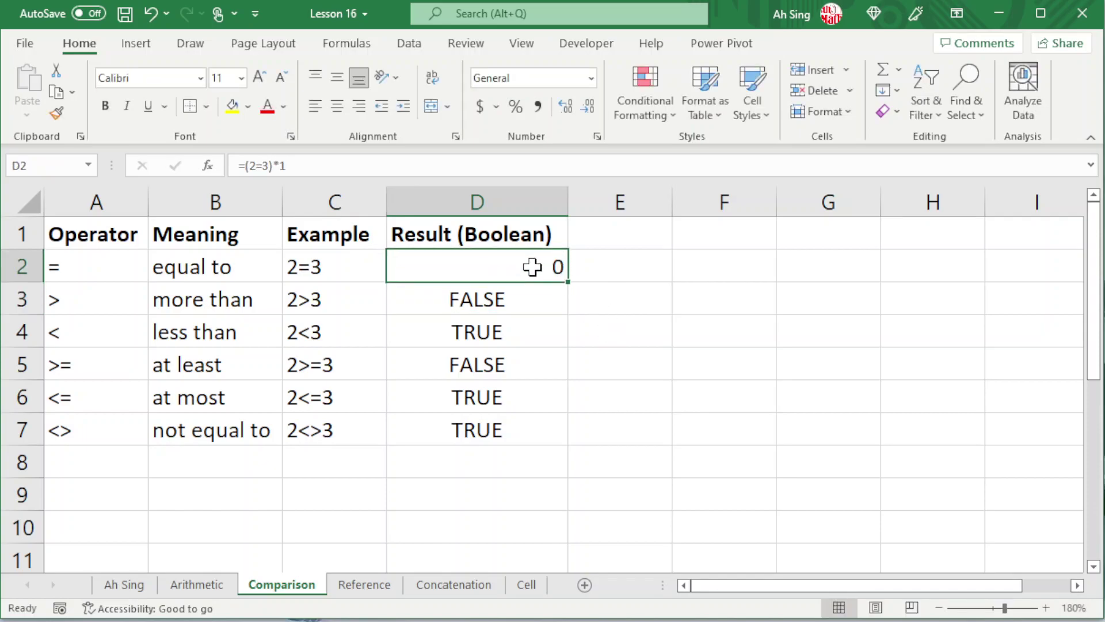
# Change the formula in cell D4 to =(2<3)*1 so its Boolean becomes a number
pyautogui.click(508, 333)
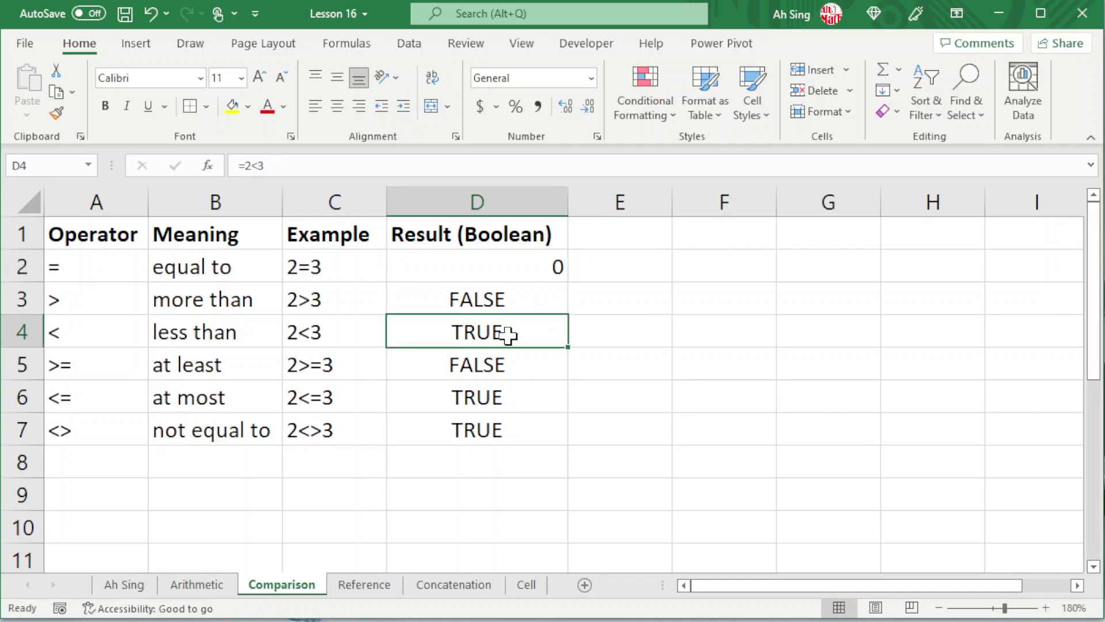
pyautogui.click(244, 168)
pyautogui.write('(')
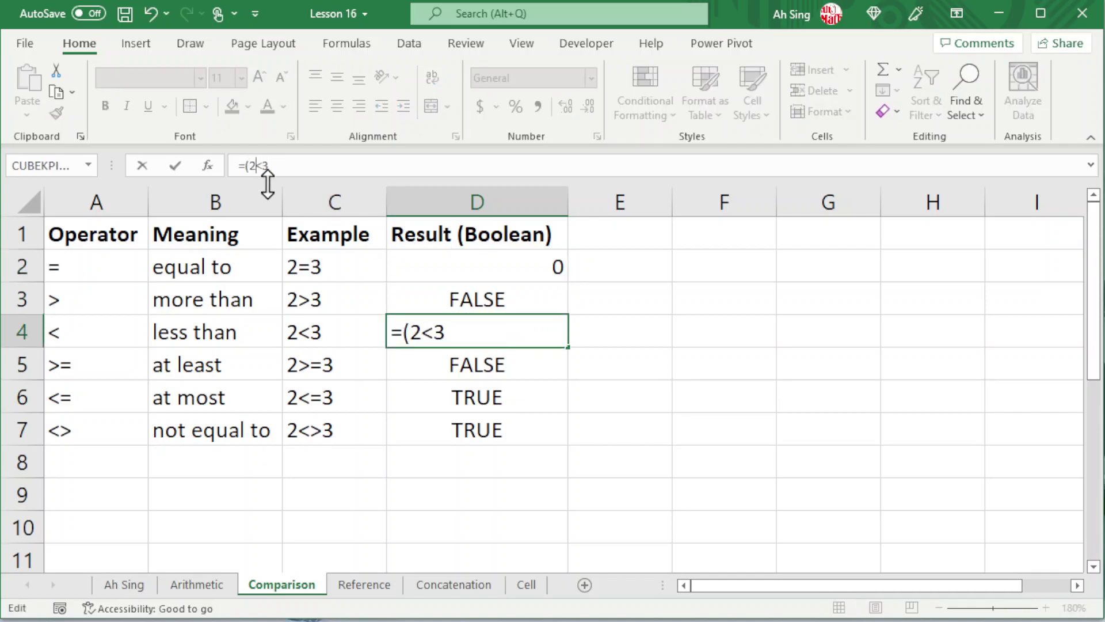
pyautogui.write(')*1')
pyautogui.press('Return')
# On the Reference sheet, total the orange block with the range operator by entering =sum(F1:G3) in cell F6
pyautogui.hotkey('ctrl', 'pagedown')
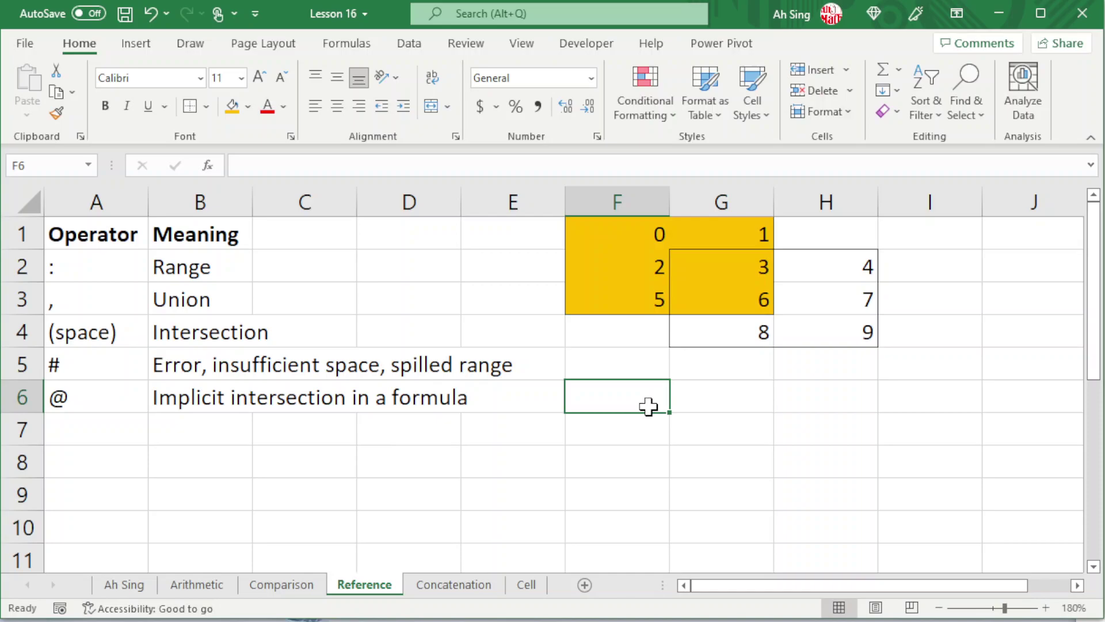
pyautogui.write('=sum')
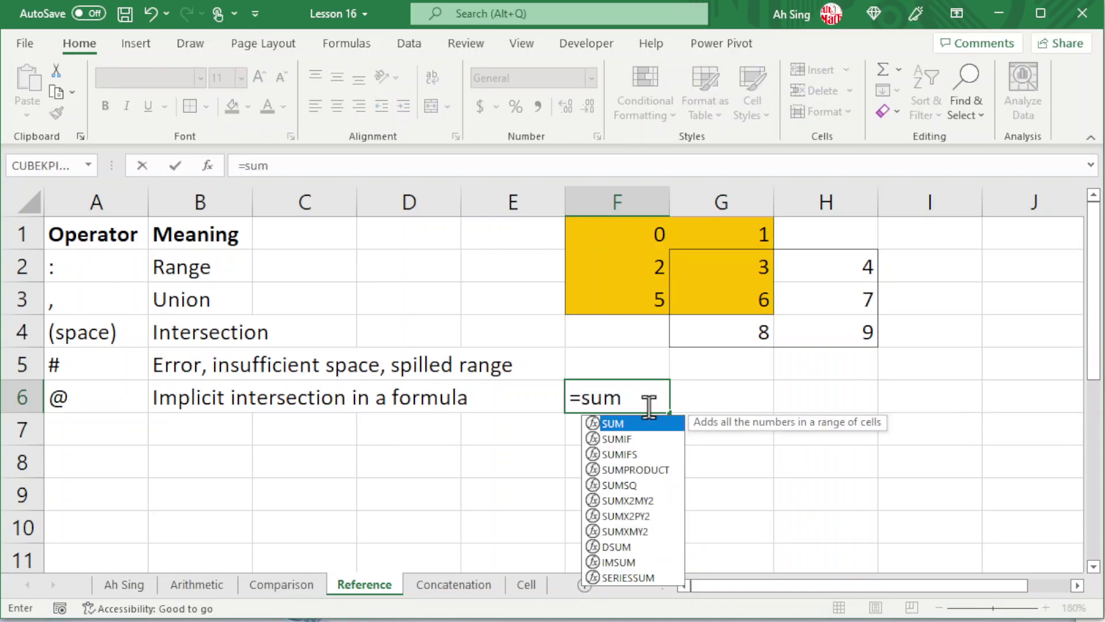
pyautogui.write('(')
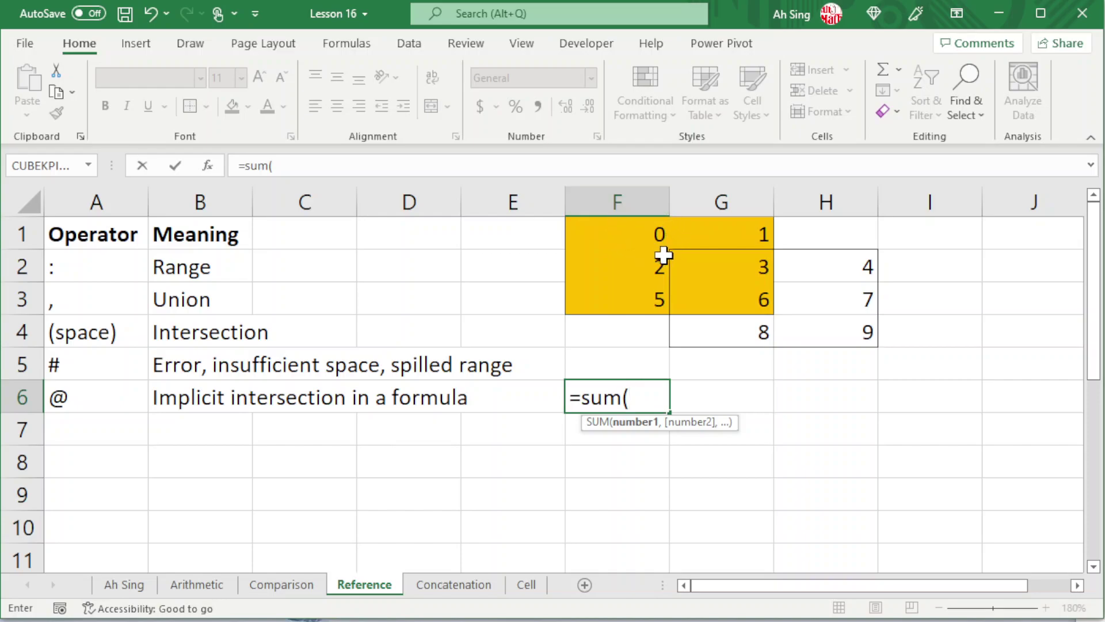
pyautogui.write('F1')
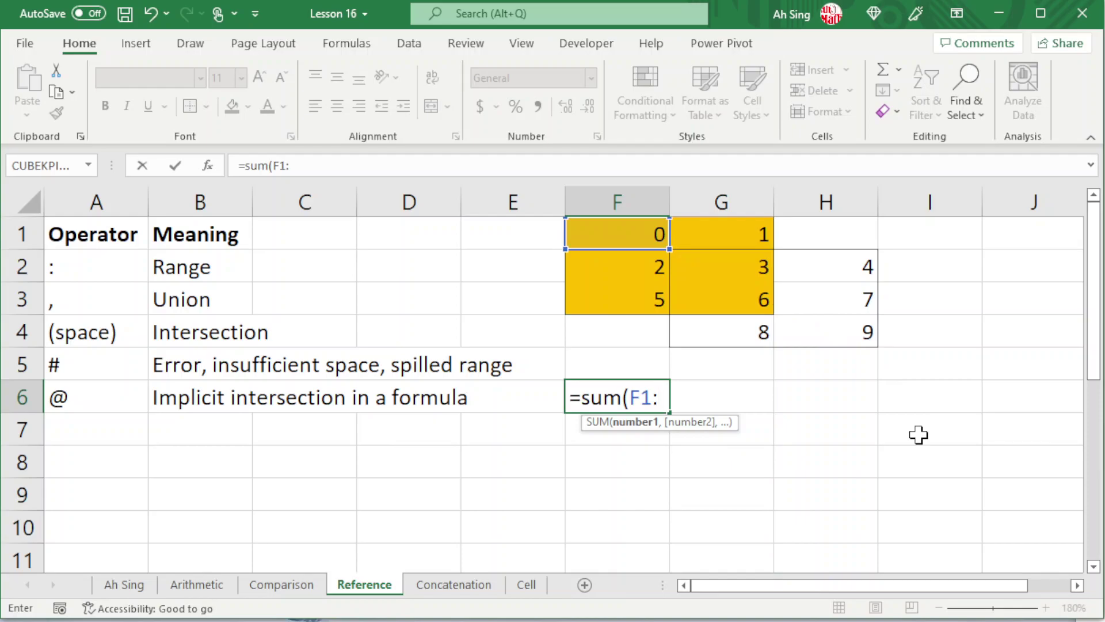
pyautogui.write(':G')
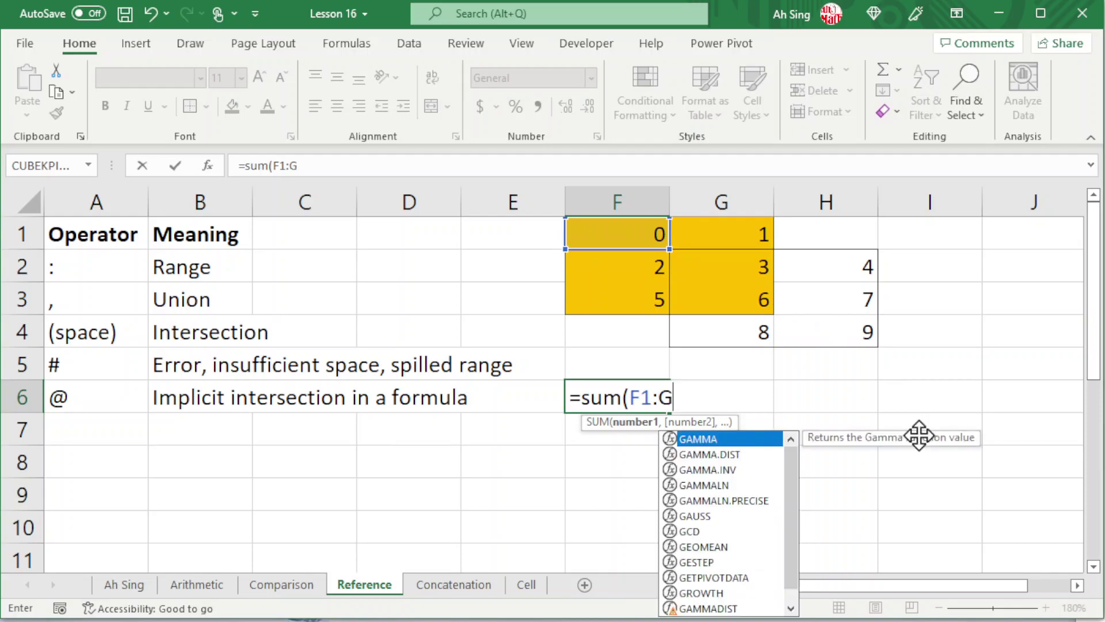
pyautogui.write('3)')
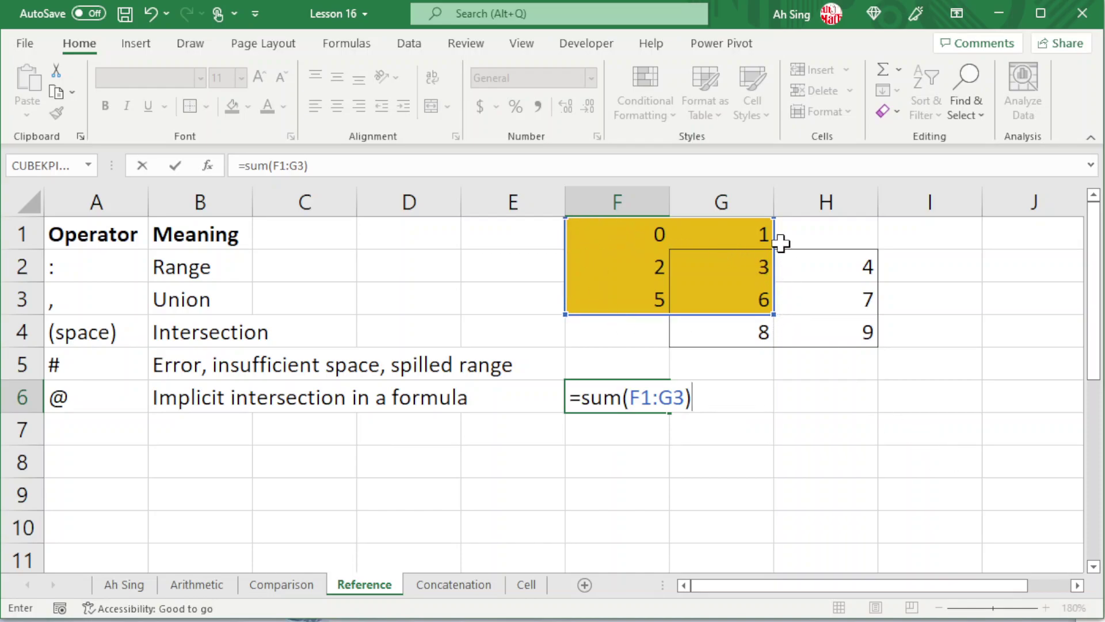
pyautogui.press('Return')
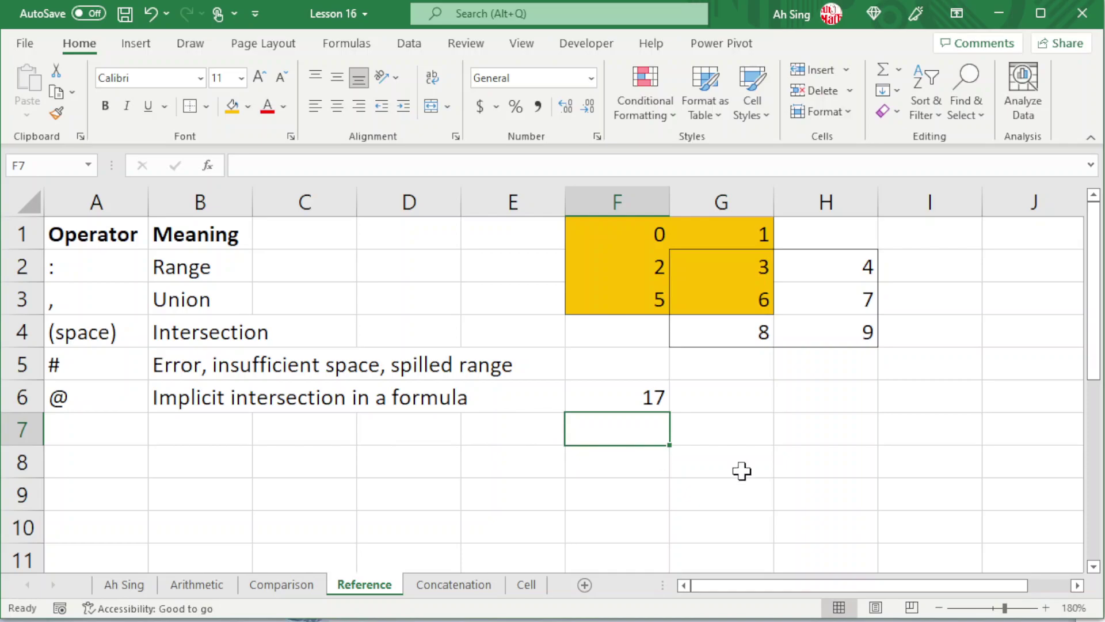
# Total the orange block with the union operator by entering =sum(F1,F2,F3,G1,G2,G3) in cell F7, and review the formula
pyautogui.write('=sum')
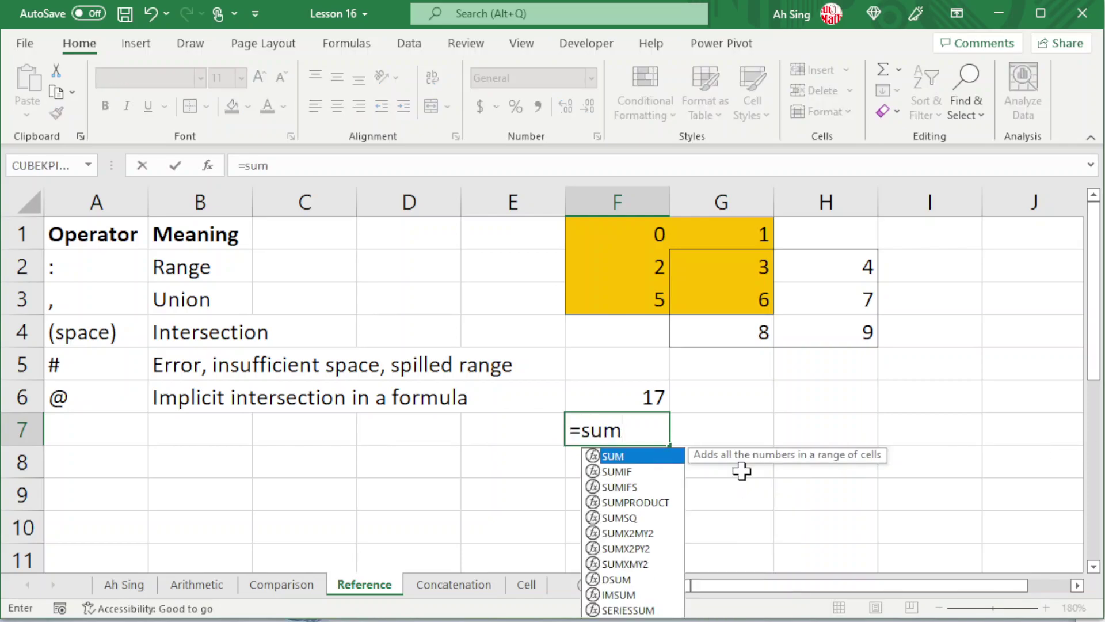
pyautogui.write('(')
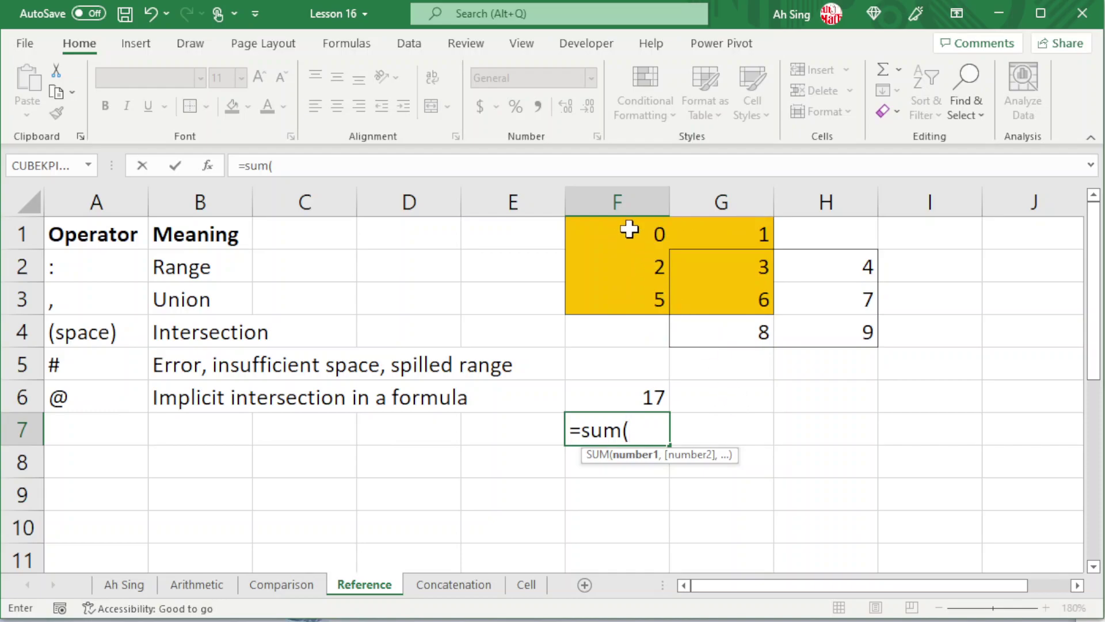
pyautogui.write('F')
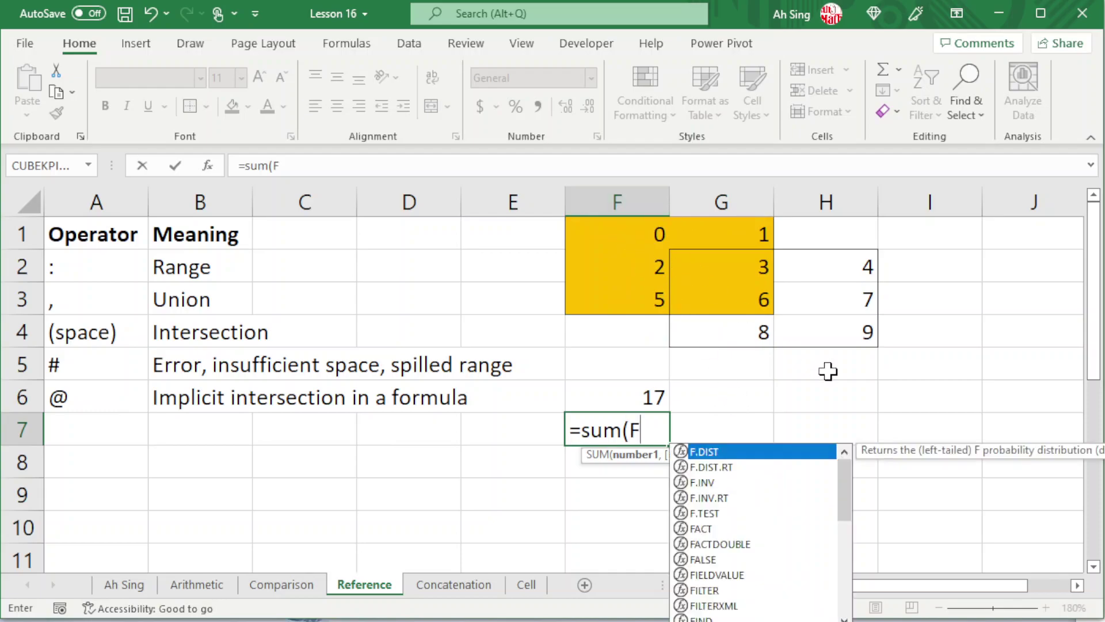
pyautogui.write('1,')
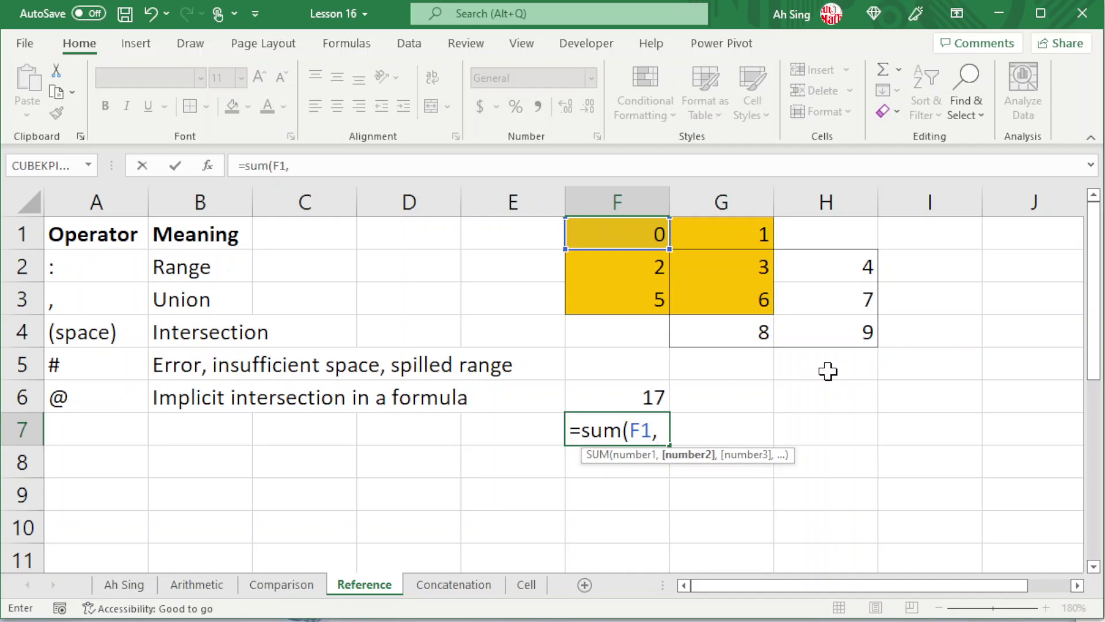
pyautogui.write('F2,F3')
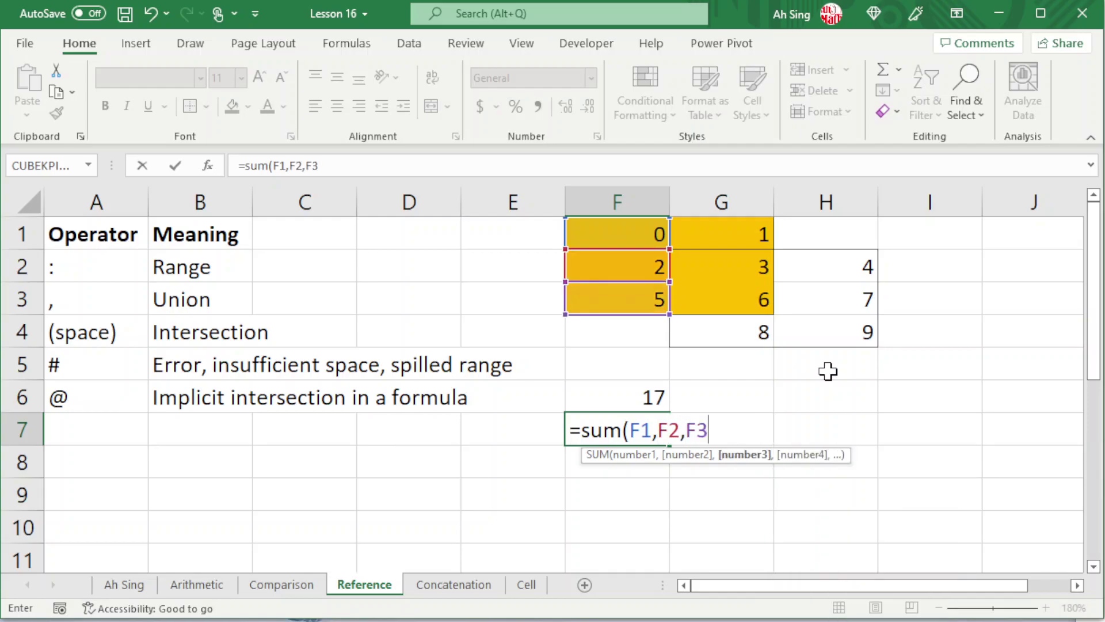
pyautogui.write(',G1,')
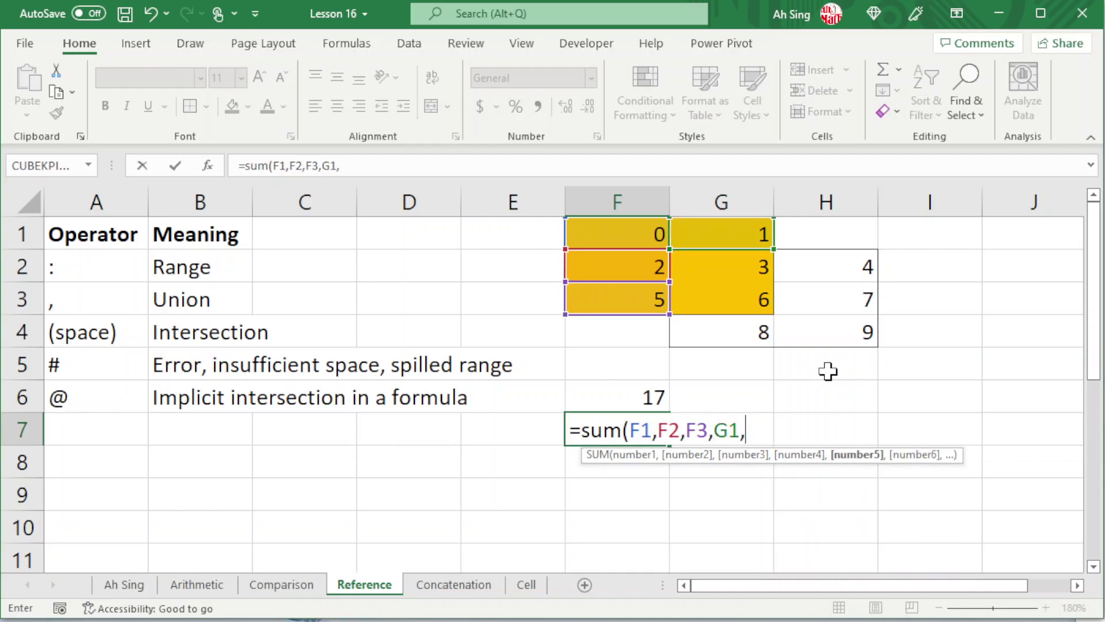
pyautogui.write('G2,G3')
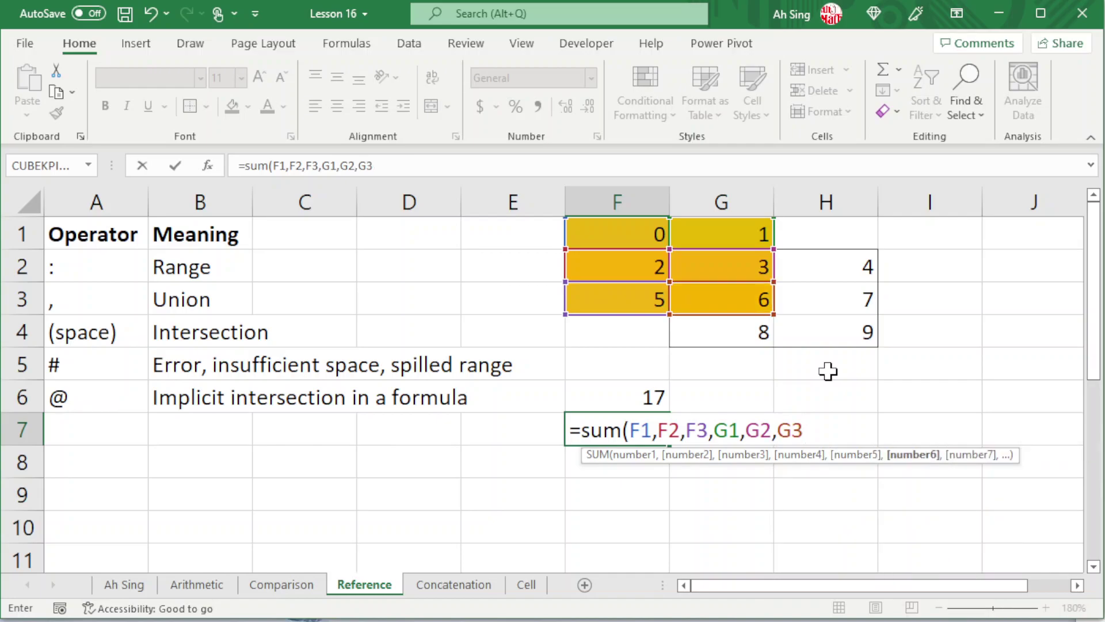
pyautogui.write(')')
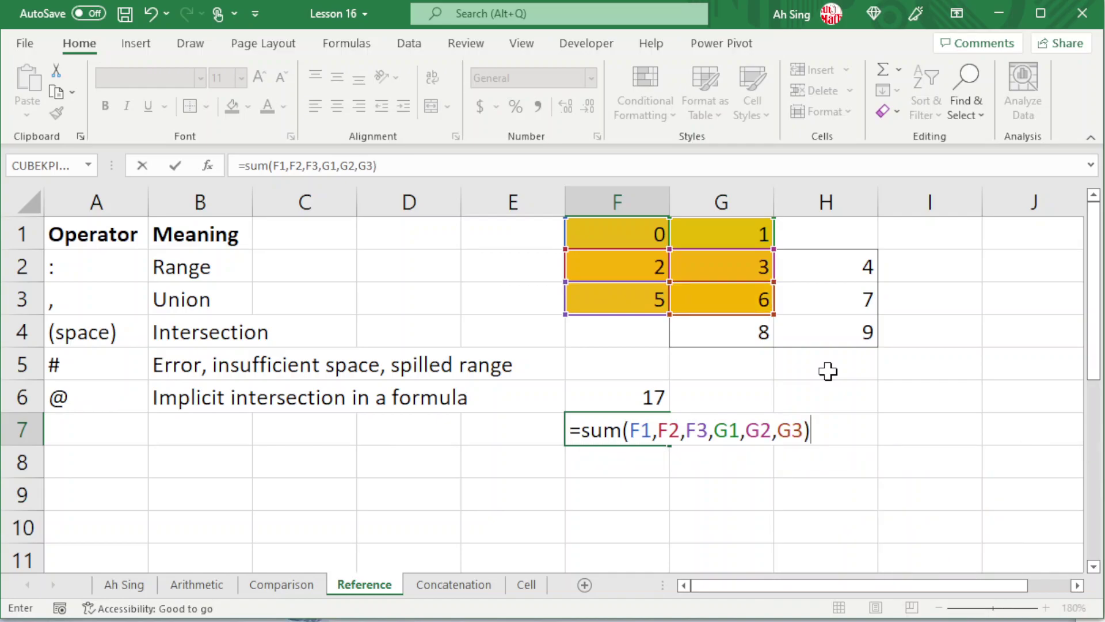
pyautogui.press('Return')
pyautogui.click(647, 433)
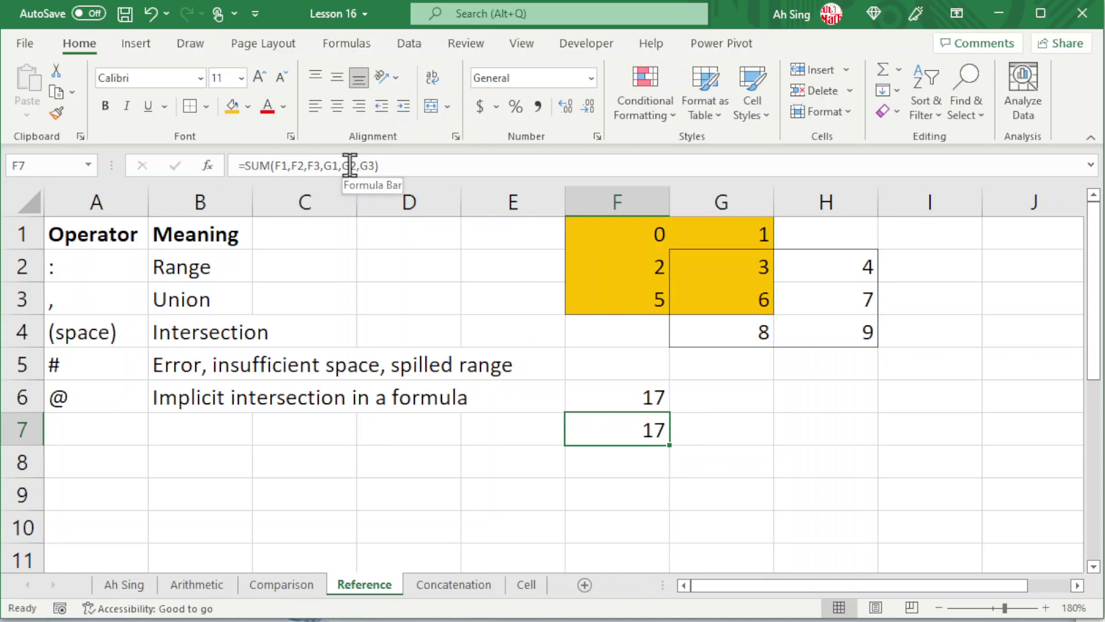
# Combine range and union operators by entering =sum(F1:F3,G1:G3) in cell G7
pyautogui.click(715, 428)
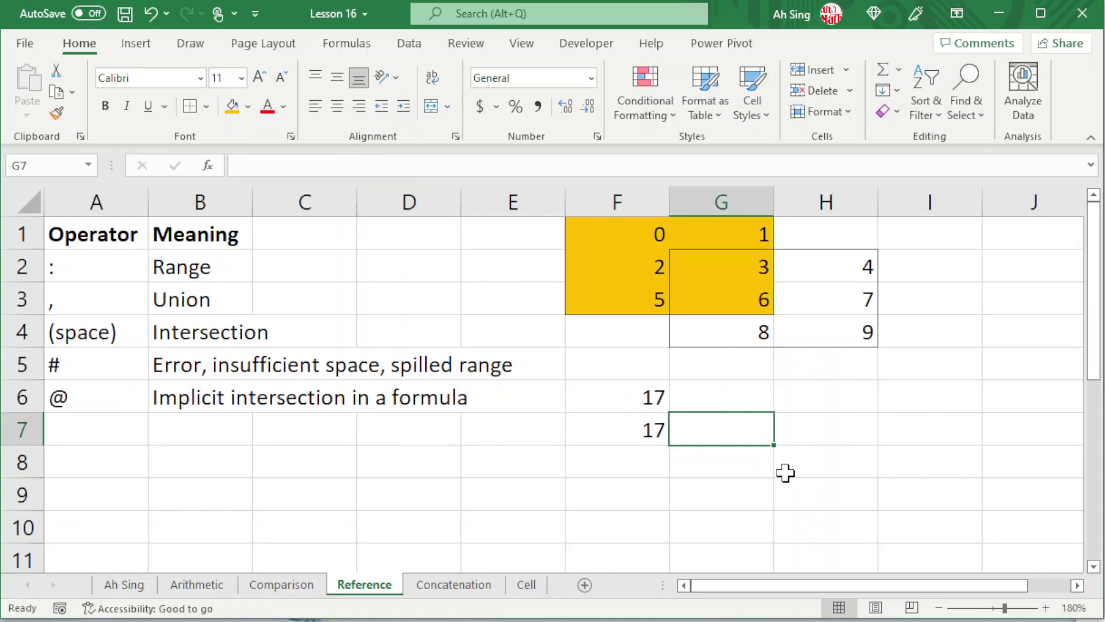
pyautogui.write('=sum(')
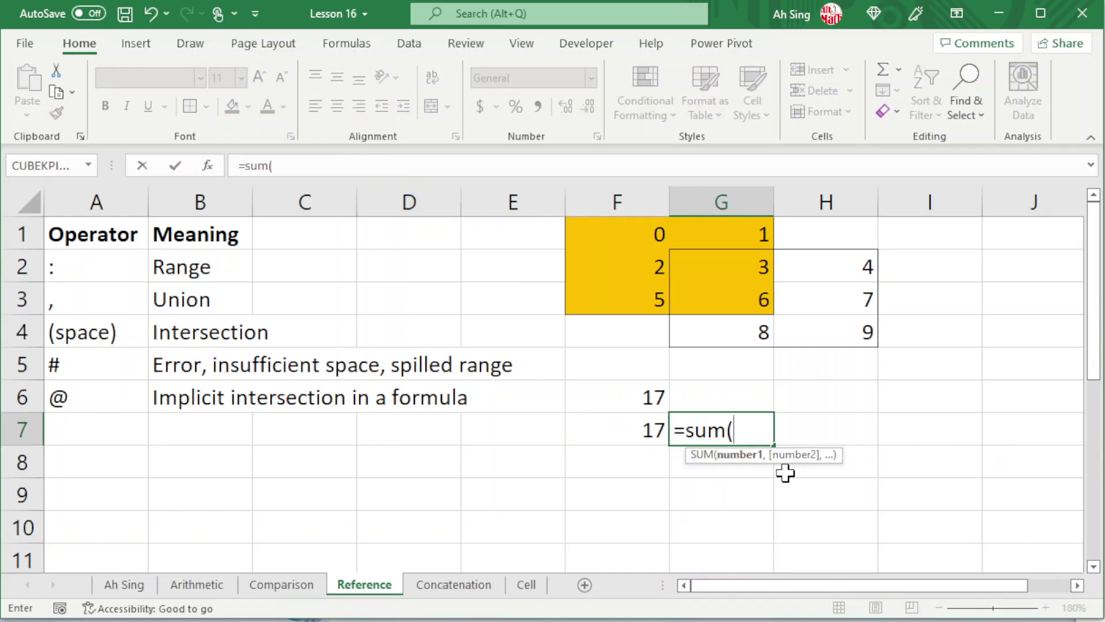
pyautogui.click(644, 231)
pyautogui.moveTo(644, 230); pyautogui.dragTo(642, 295)
pyautogui.write(',')
pyautogui.moveTo(720, 230); pyautogui.dragTo(720, 287)
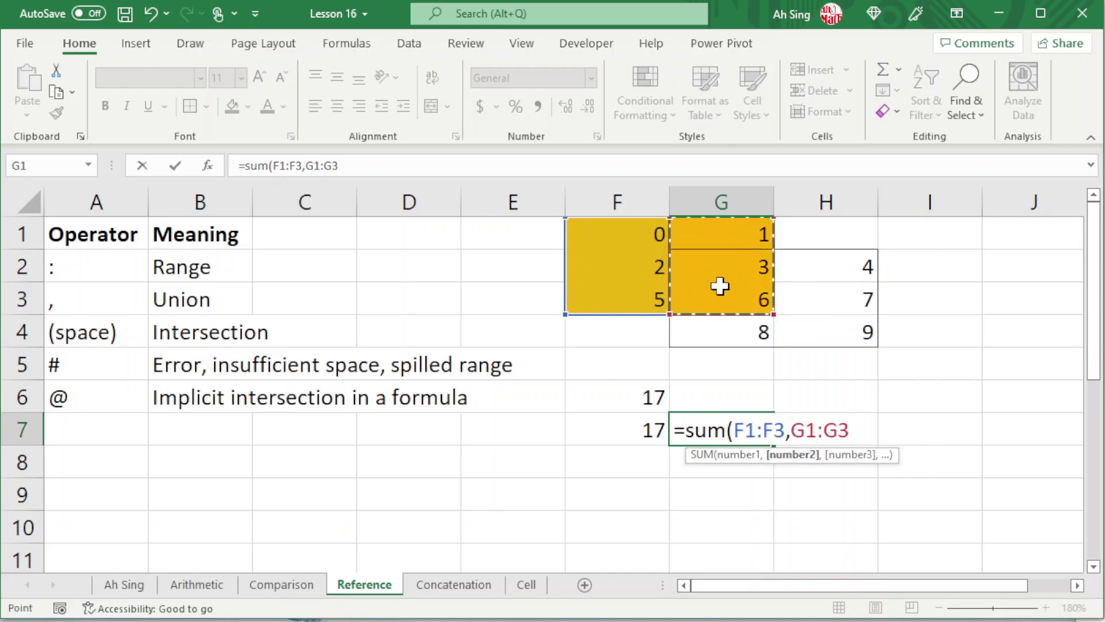
pyautogui.write(')')
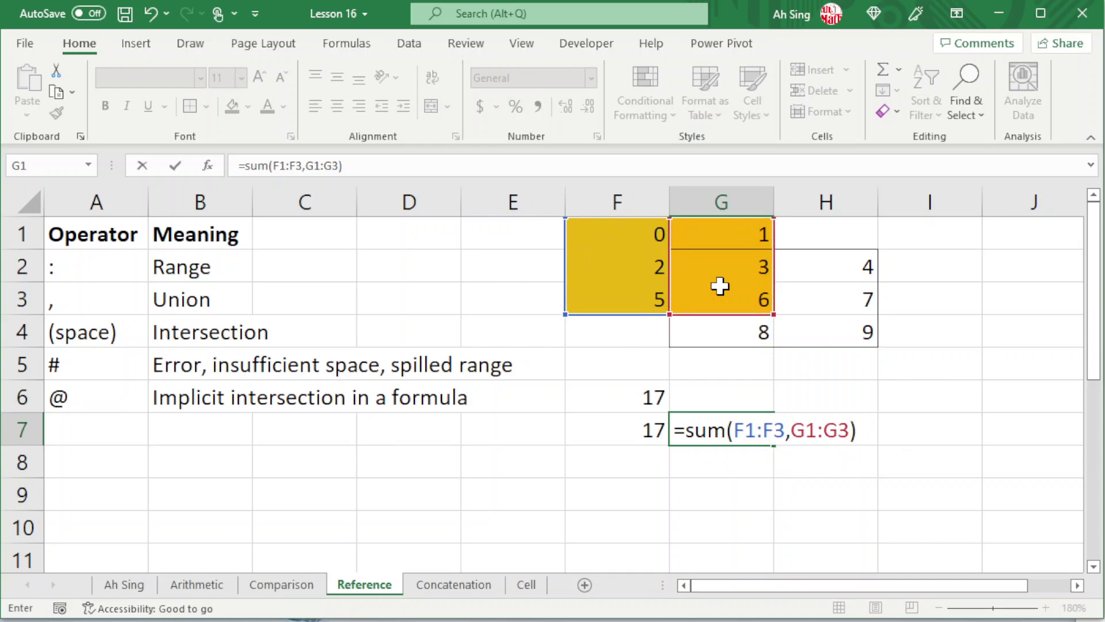
pyautogui.press('Return')
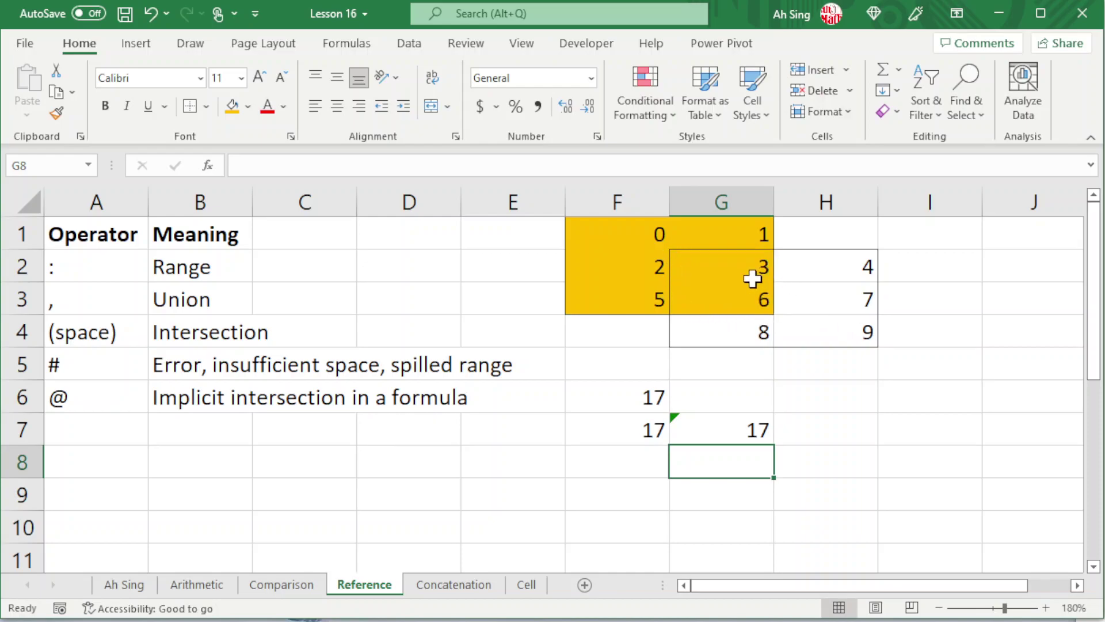
# Sum the intersection of the orange and bordered blocks with =sum(F1:G3 G2:H4) in cell F8, and highlight the overlapping cells G2:G3
pyautogui.click(607, 464)
pyautogui.write('=sum(')
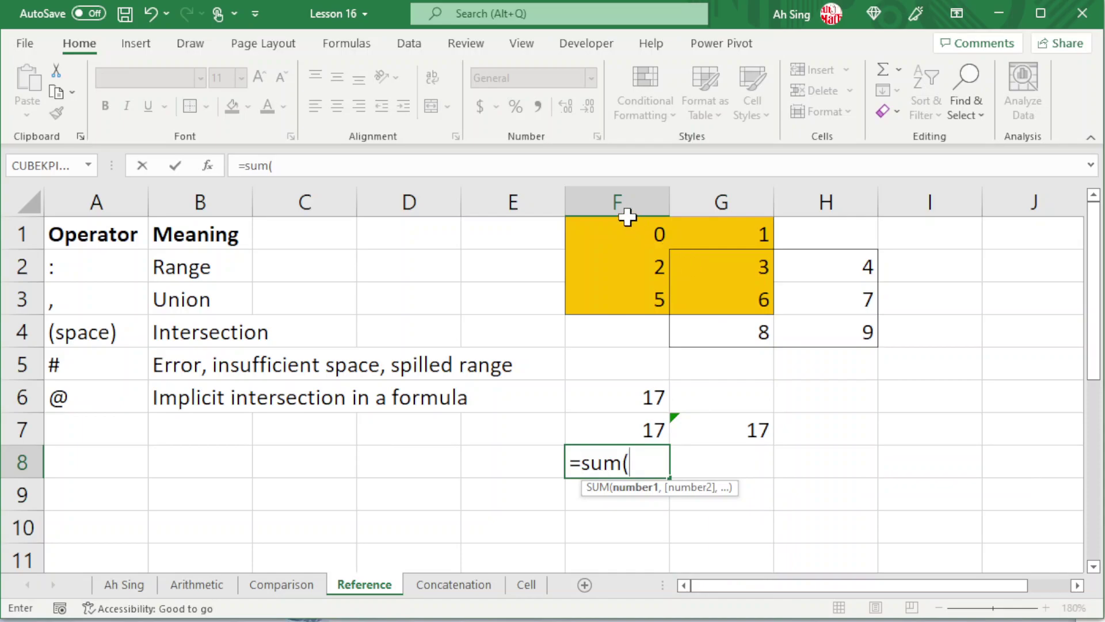
pyautogui.moveTo(627, 230); pyautogui.dragTo(741, 300)
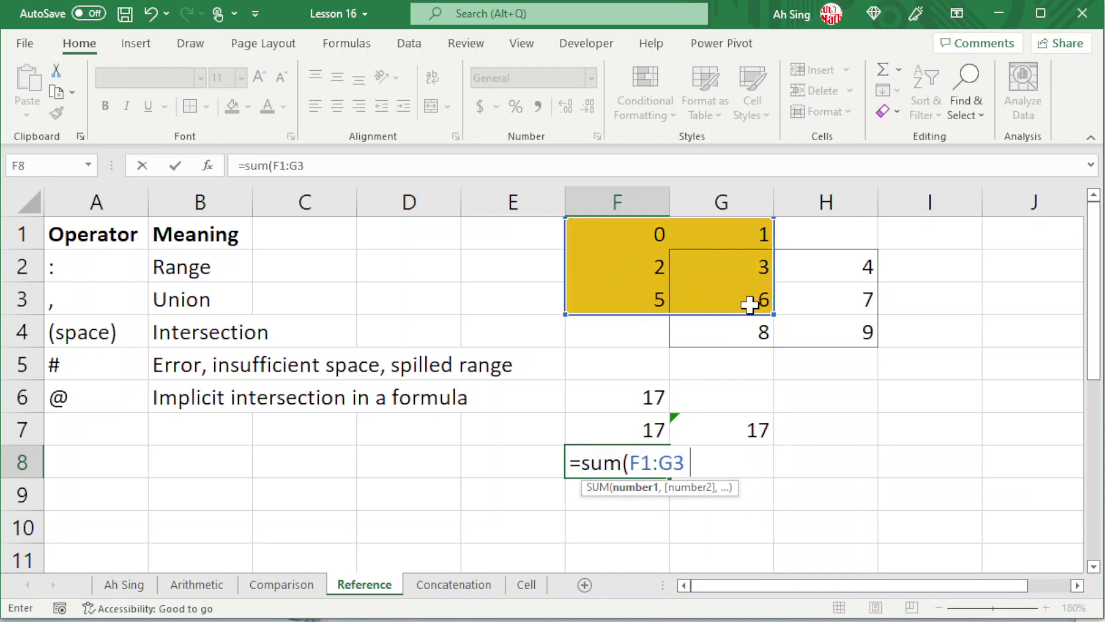
pyautogui.moveTo(745, 266); pyautogui.dragTo(856, 328)
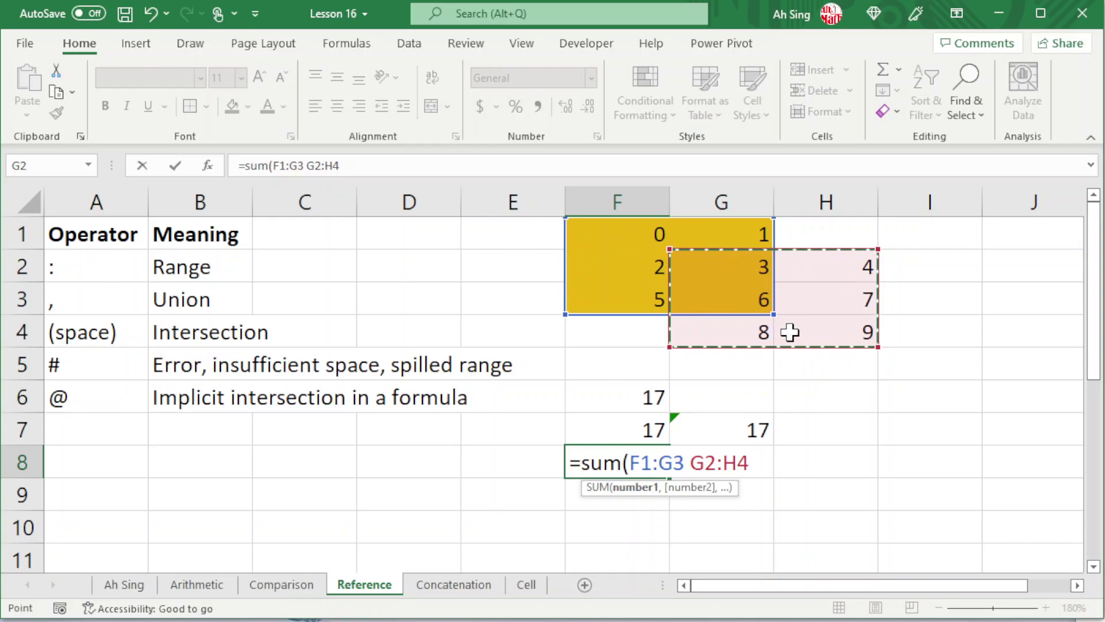
pyautogui.write(')')
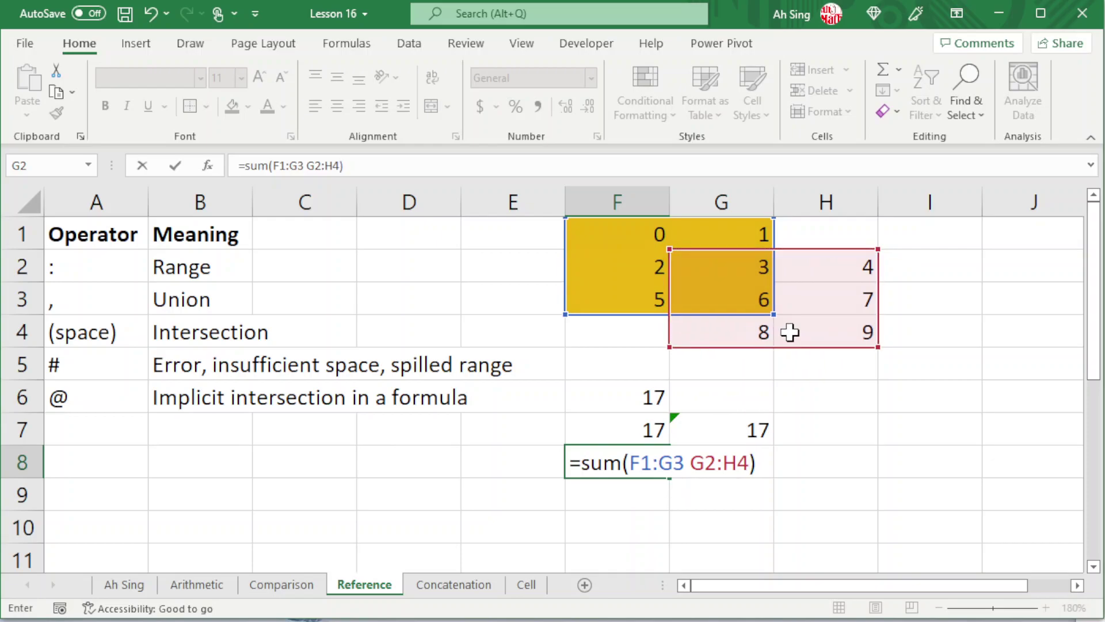
pyautogui.press('Return')
pyautogui.click(756, 266)
pyautogui.moveTo(756, 267); pyautogui.dragTo(753, 295)
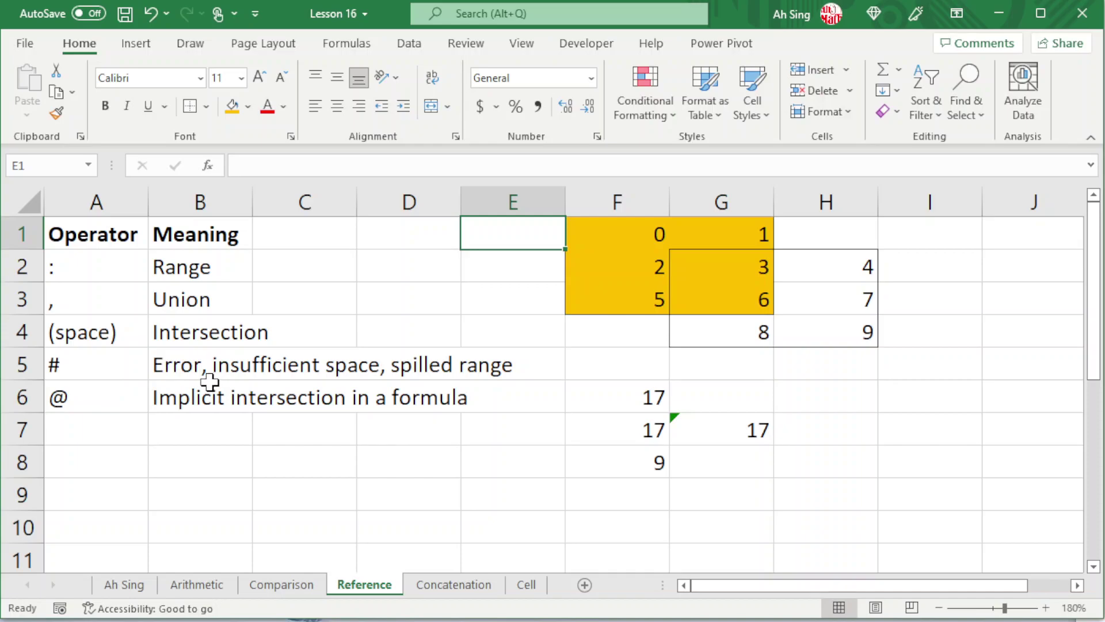
pyautogui.click(935, 368)
pyautogui.write('16354685465151')
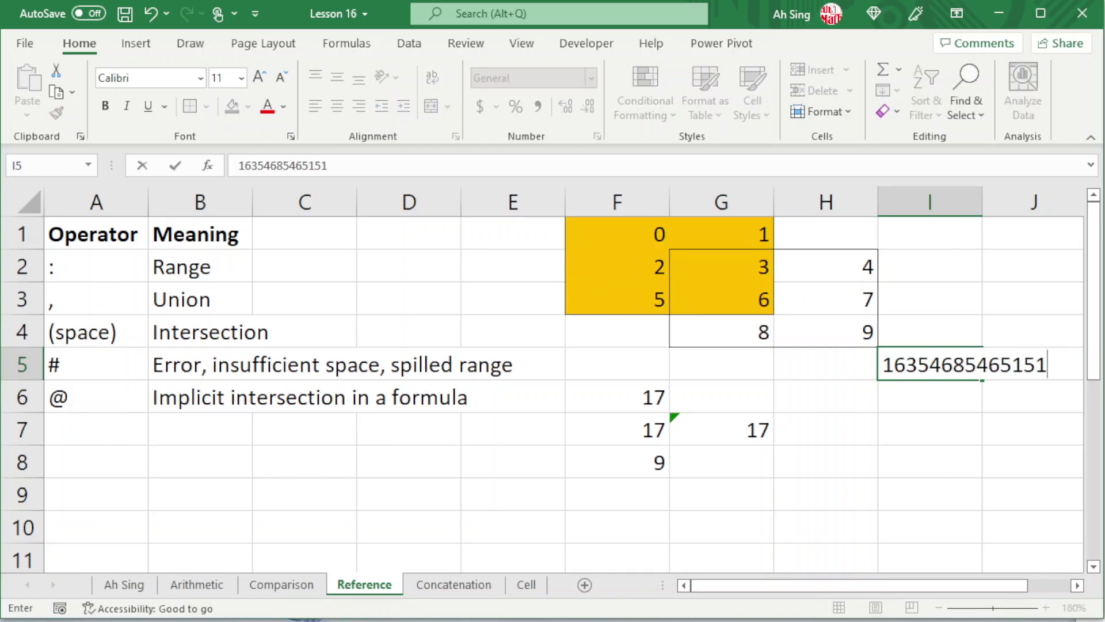
pyautogui.press('Return')
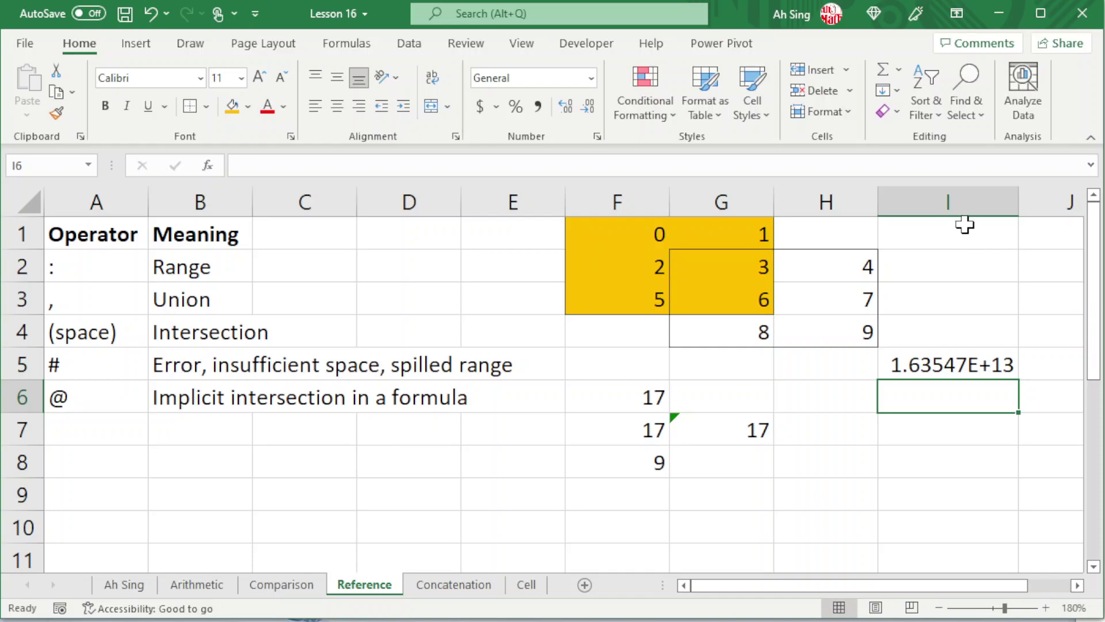
pyautogui.moveTo(1017, 198); pyautogui.dragTo(935, 198)
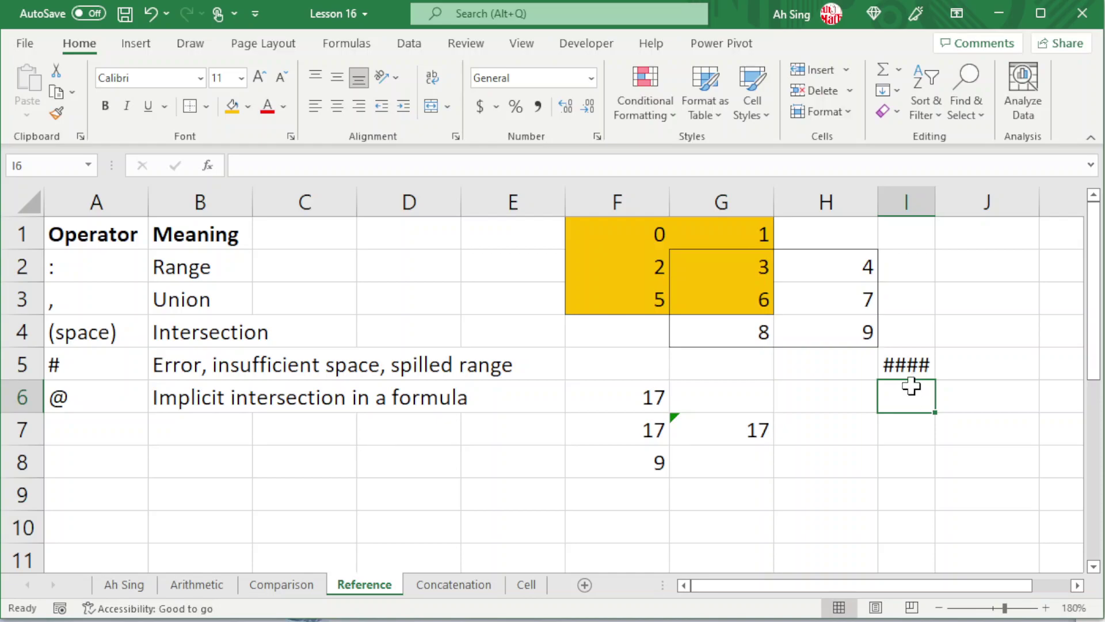
pyautogui.doubleClick(936, 202)
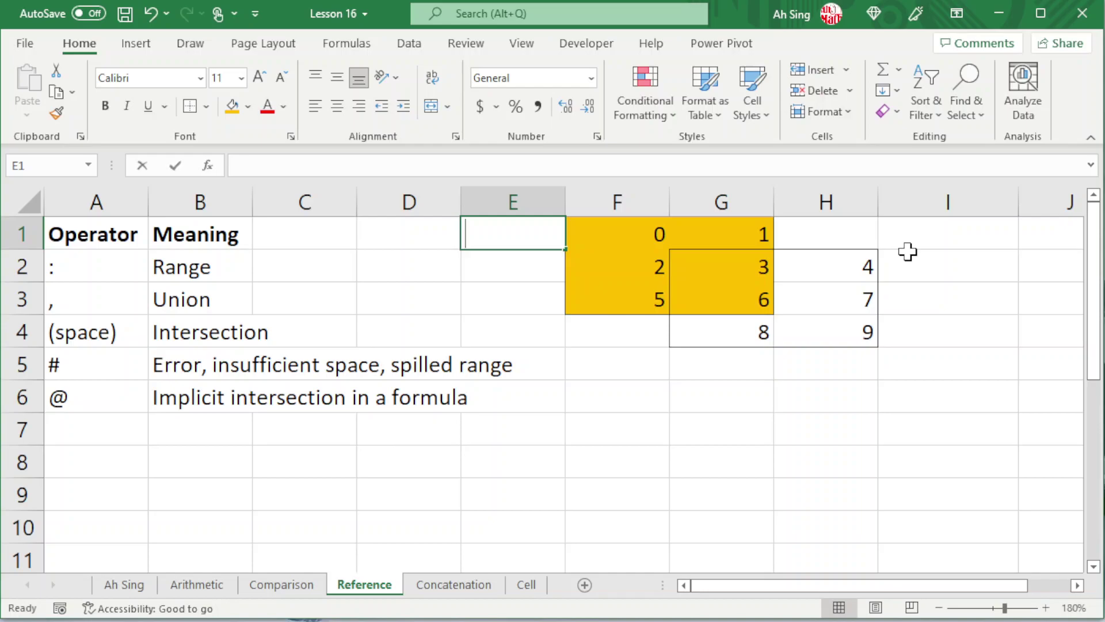
pyautogui.write('=@')
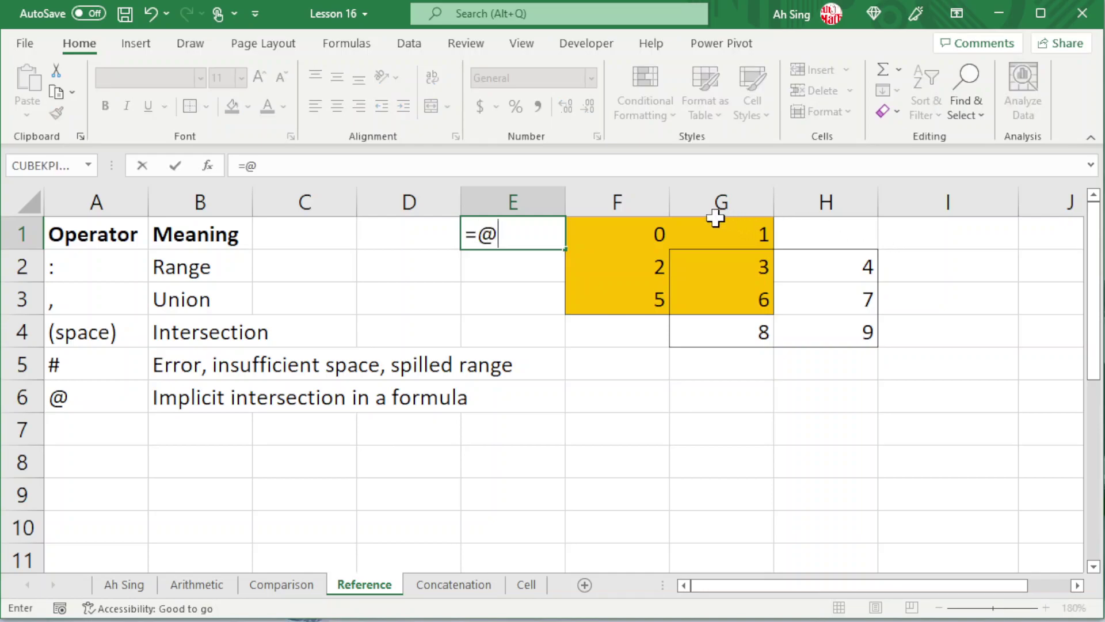
pyautogui.moveTo(627, 234); pyautogui.dragTo(626, 296)
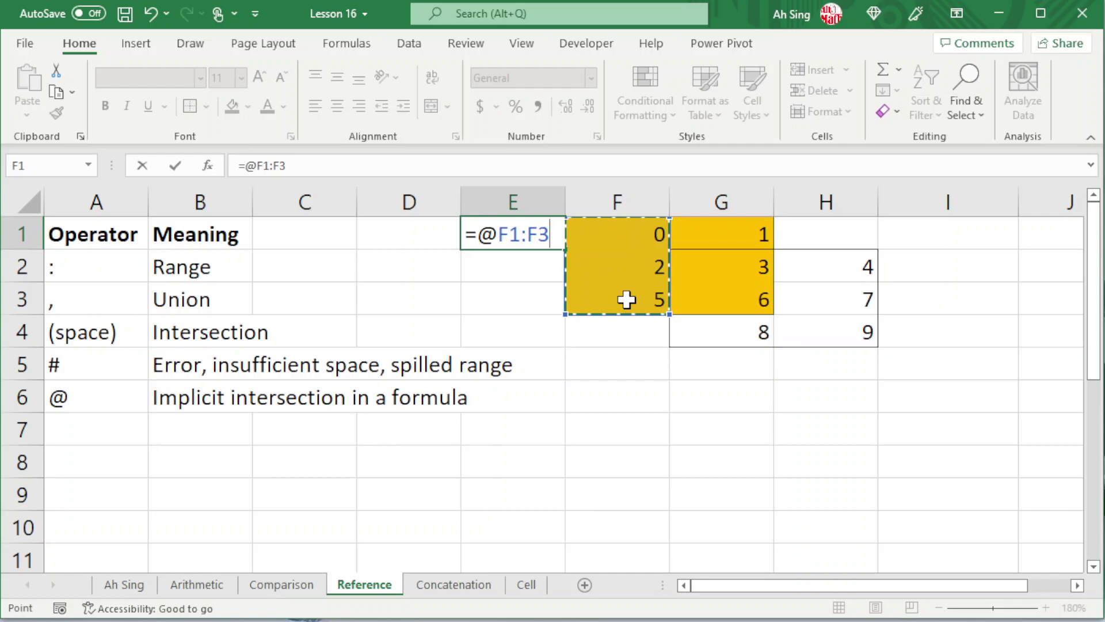
pyautogui.press('Return')
pyautogui.click(529, 234)
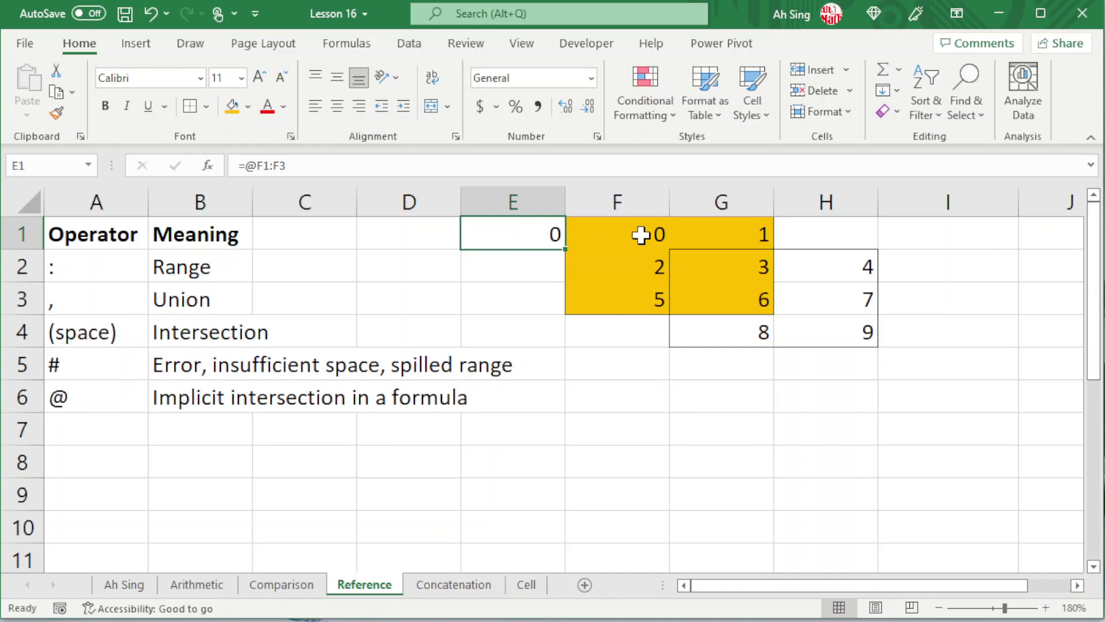
pyautogui.moveTo(565, 249); pyautogui.dragTo(562, 302)
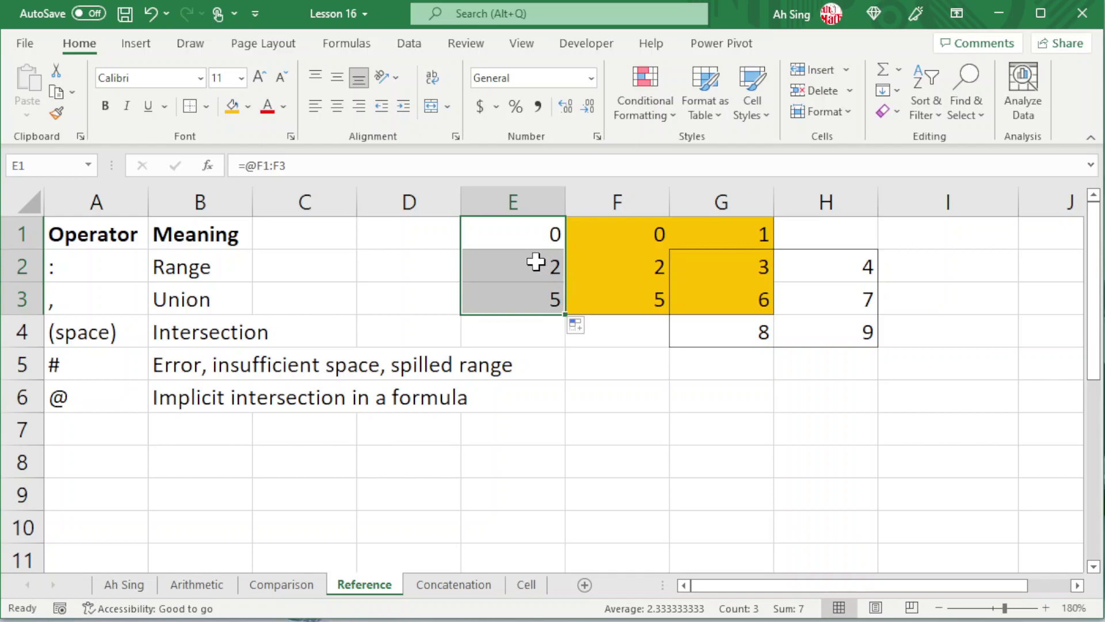
# Compare the implicit intersection results in E1:E3 with the source cells F1:F3 row by row
pyautogui.click(528, 264)
pyautogui.click(623, 266)
pyautogui.click(604, 296)
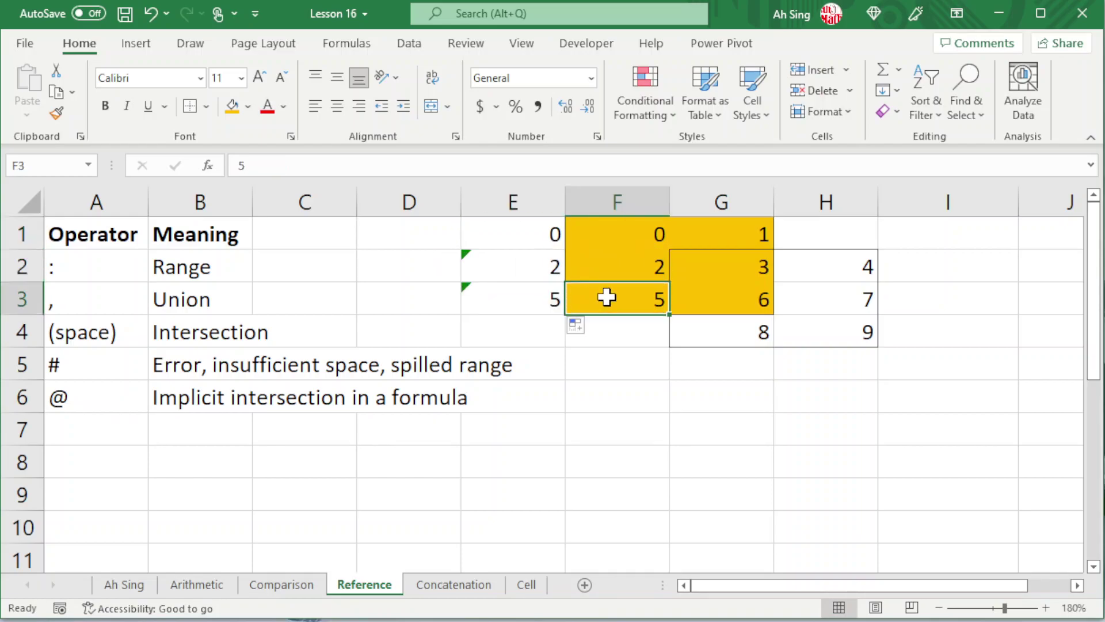
pyautogui.click(539, 299)
pyautogui.click(615, 297)
pyautogui.click(612, 274)
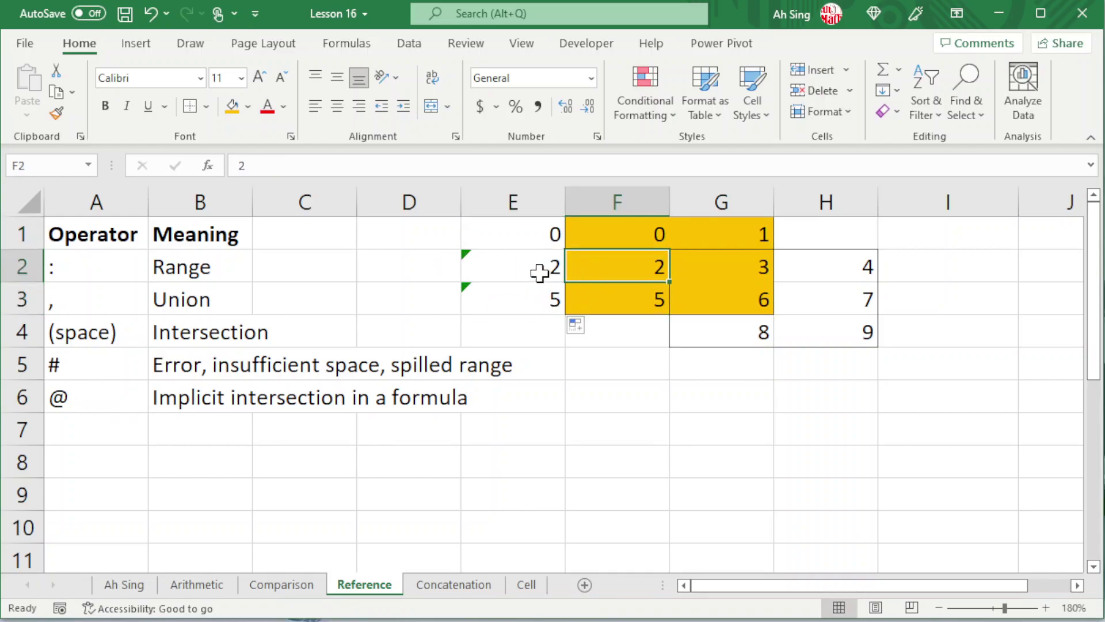
pyautogui.click(612, 244)
pyautogui.click(554, 242)
pyautogui.moveTo(536, 235); pyautogui.dragTo(526, 299)
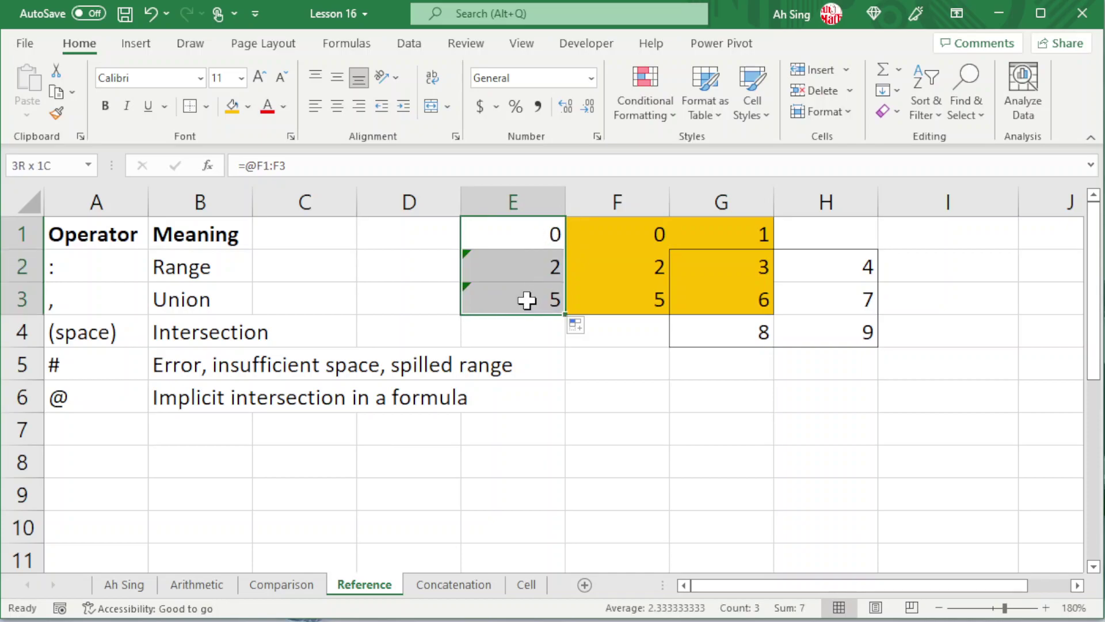
# On the Concatenation sheet, join two text values with the formula ="A"&"B" in cell D2
pyautogui.hotkey('ctrl', 'pagedown')
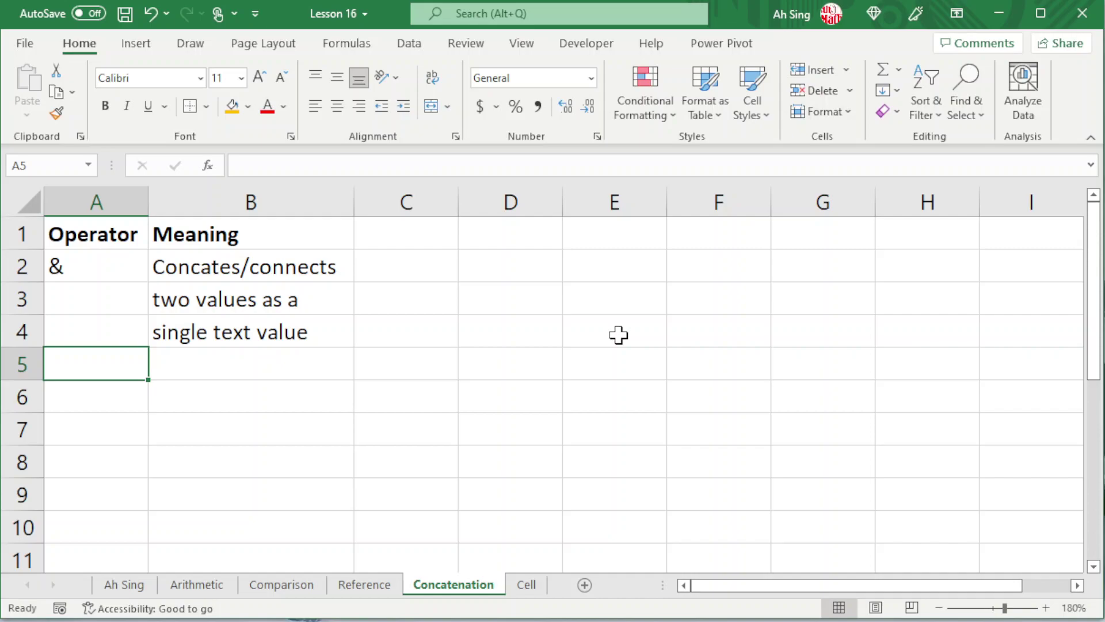
pyautogui.click(518, 273)
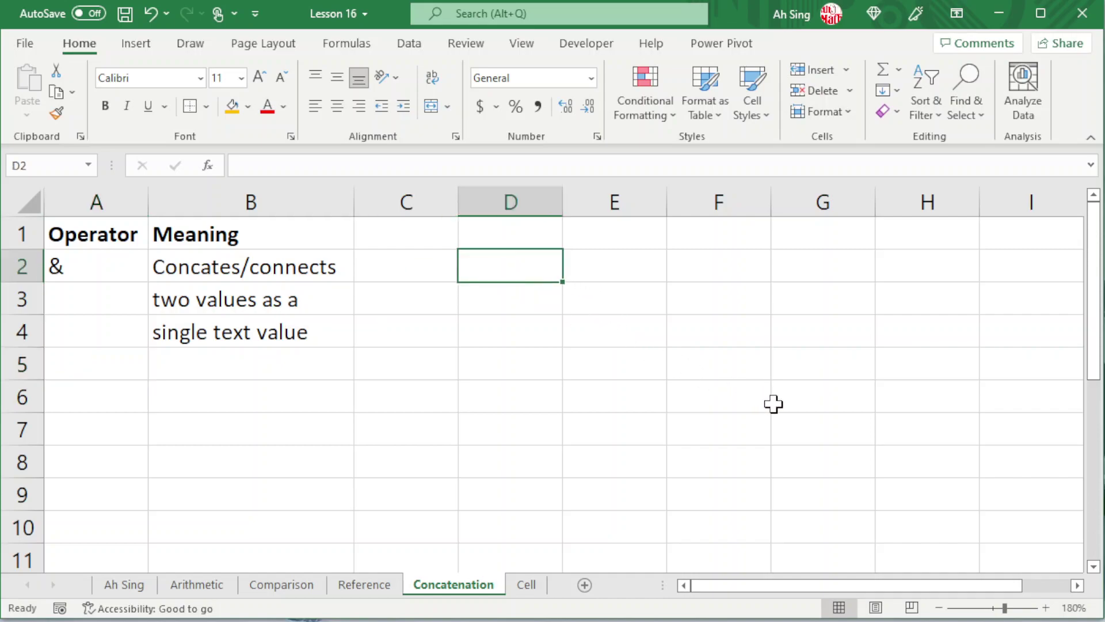
pyautogui.write('="A"')
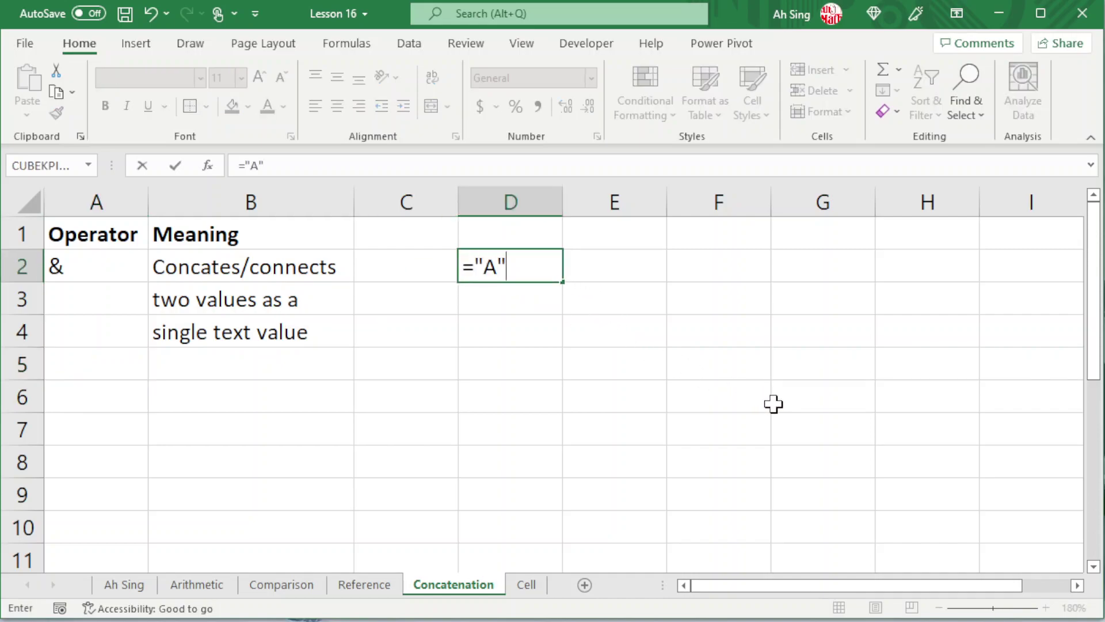
pyautogui.write('"B"')
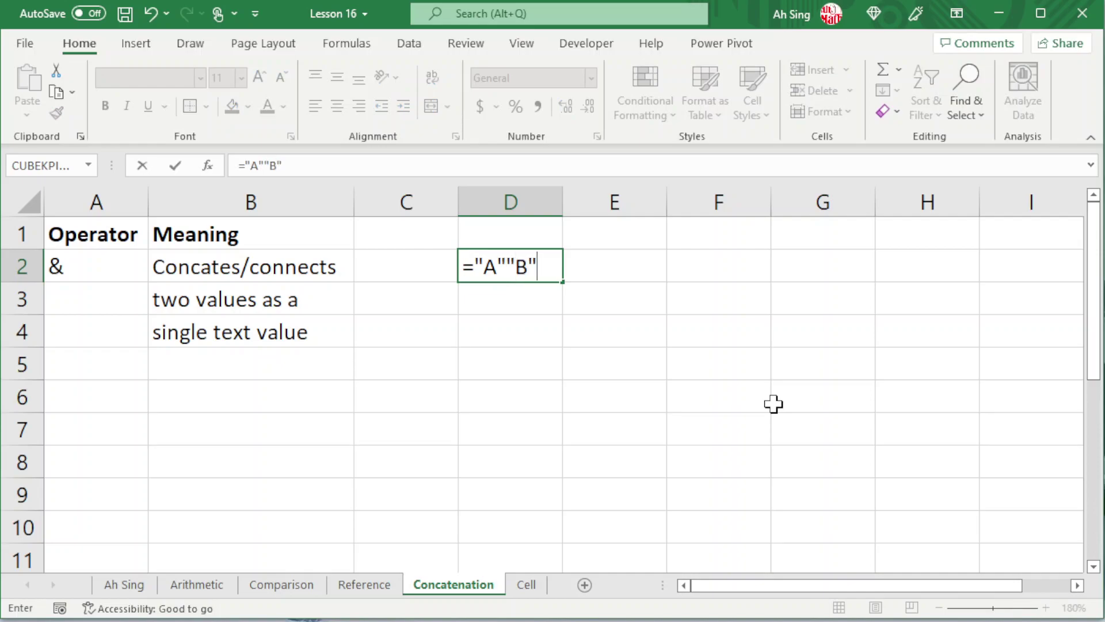
pyautogui.click(505, 262)
pyautogui.write('&')
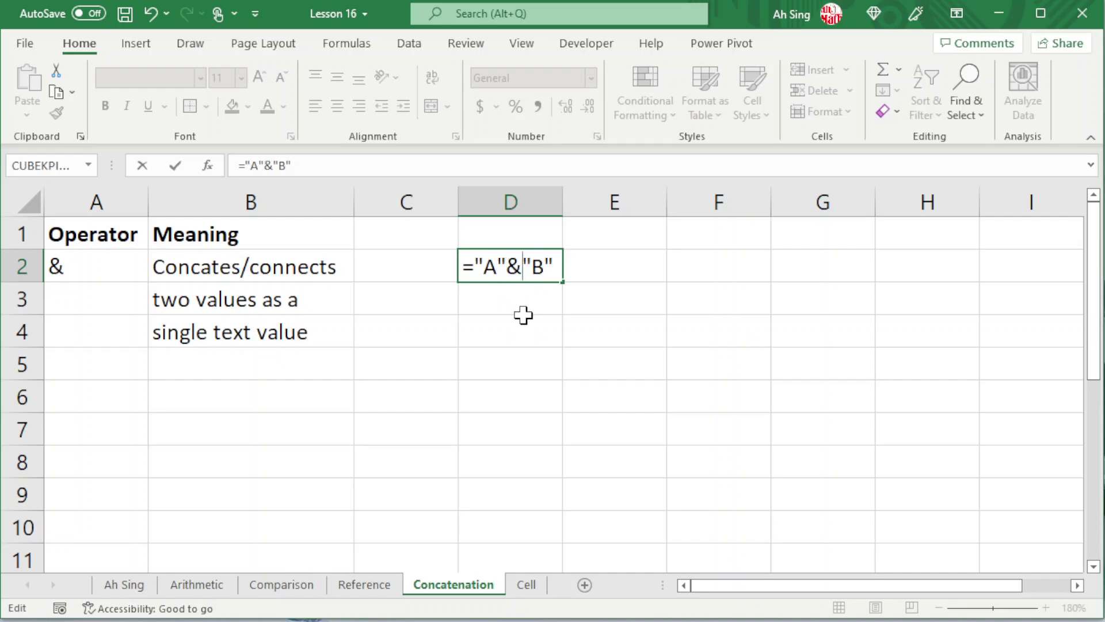
pyautogui.press('Return')
pyautogui.click(499, 268)
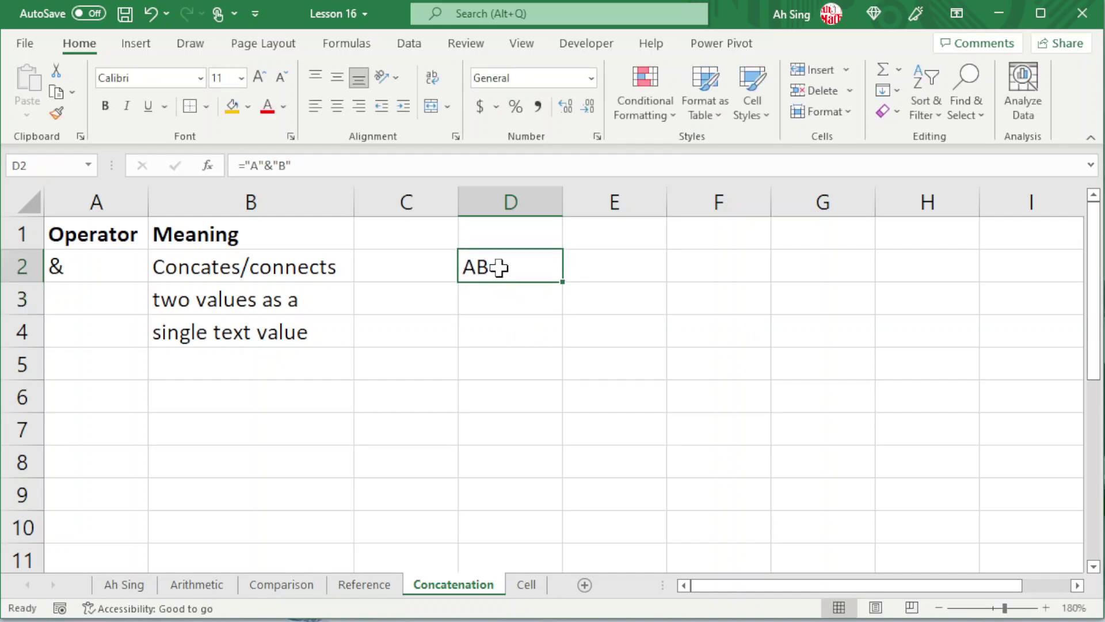
# Join a text value and a number with the formula ="A"&1 in cell D3
pyautogui.click(501, 304)
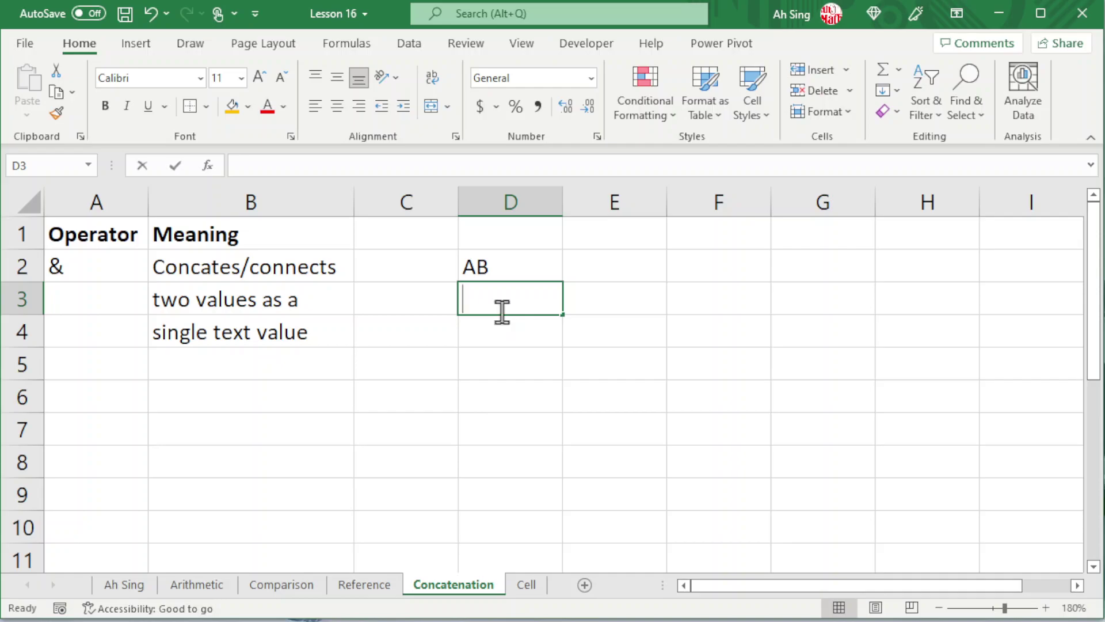
pyautogui.write('="A"')
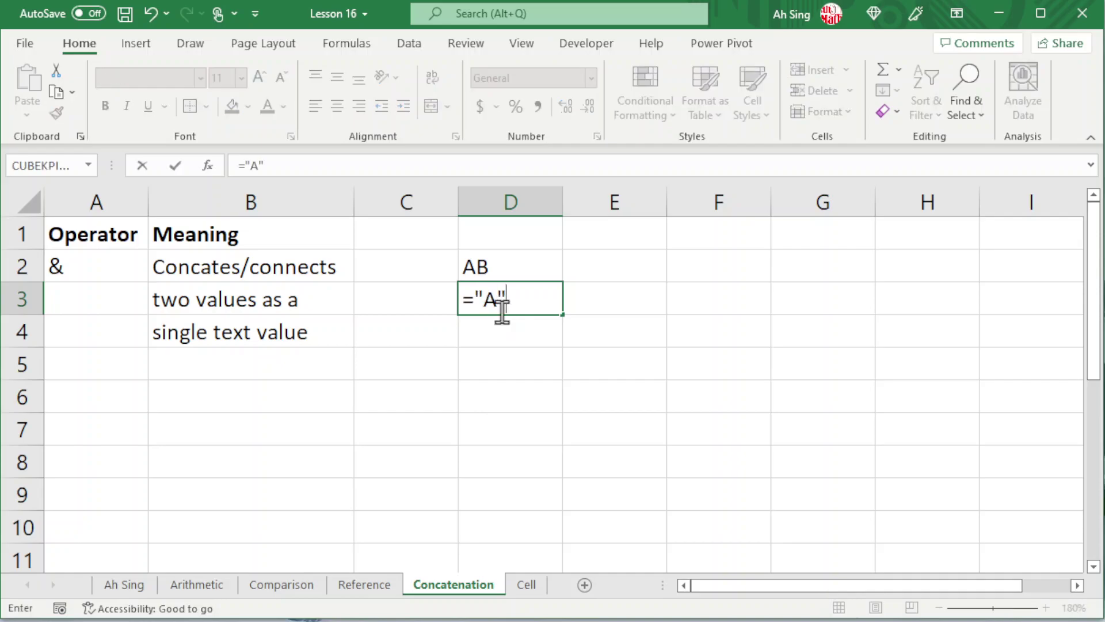
pyautogui.write('&1')
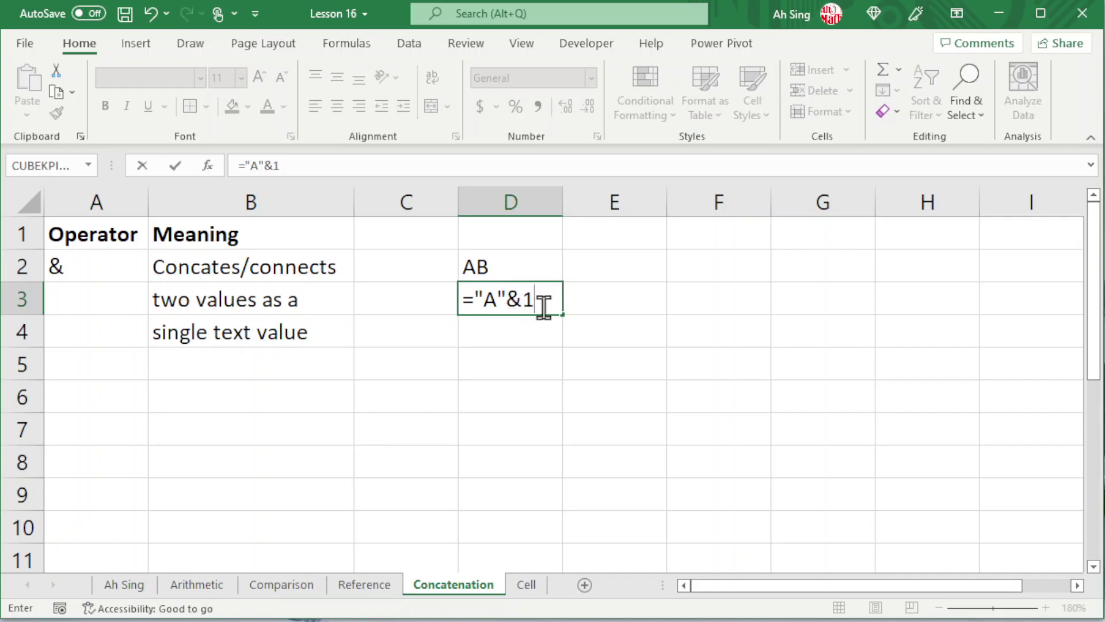
pyautogui.press('Return')
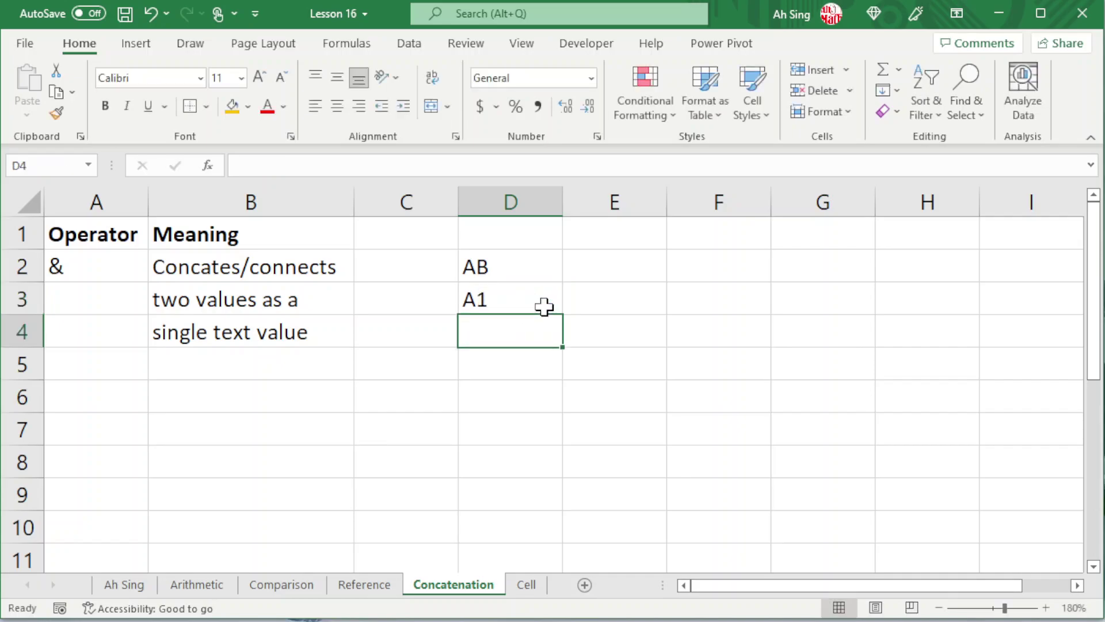
pyautogui.click(539, 295)
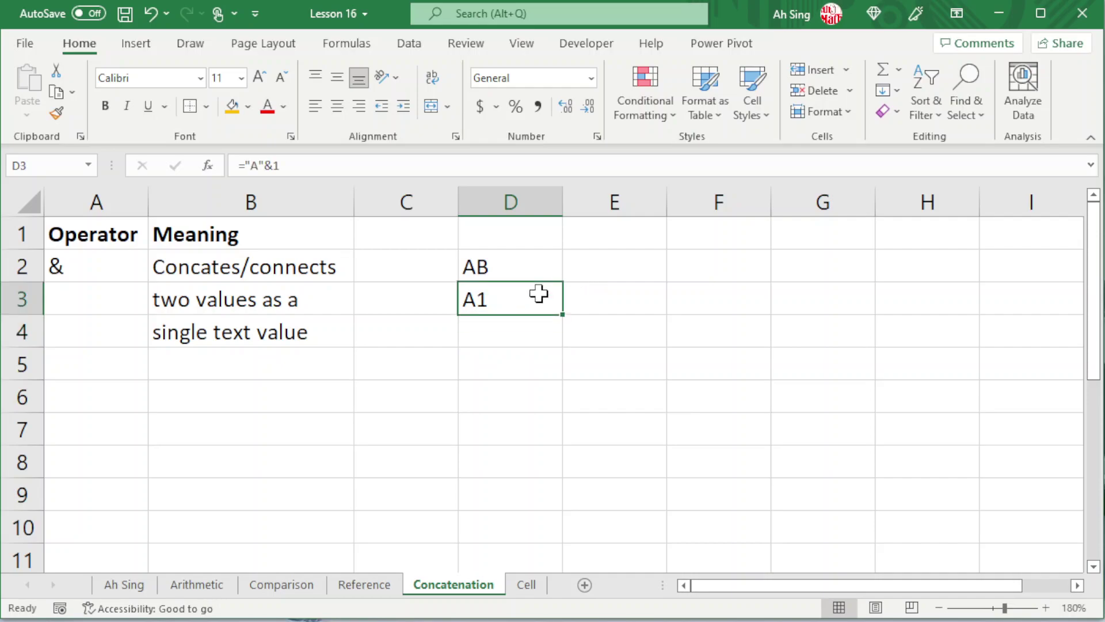